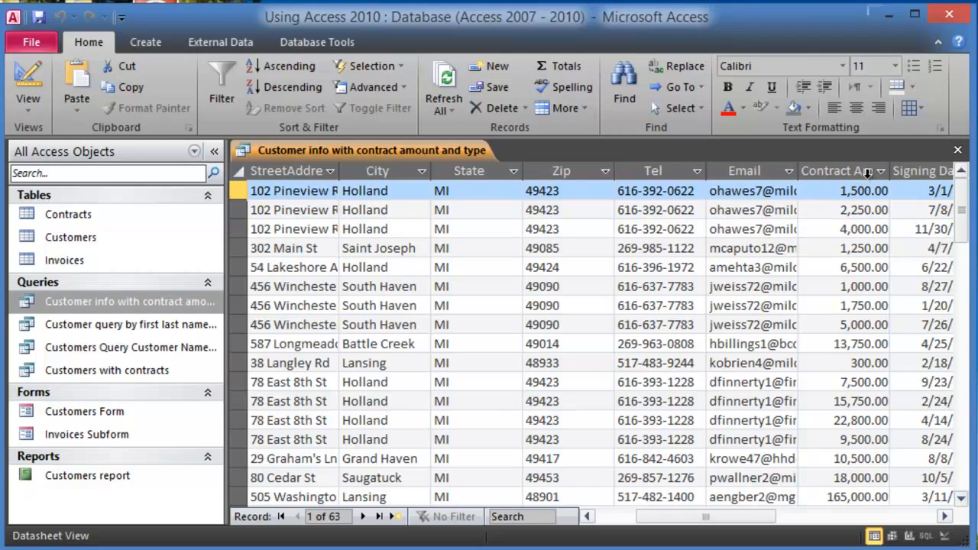
Open the "Customer info with contract amount and type" query in Design view
click(945, 517)
click(945, 518)
click(945, 517)
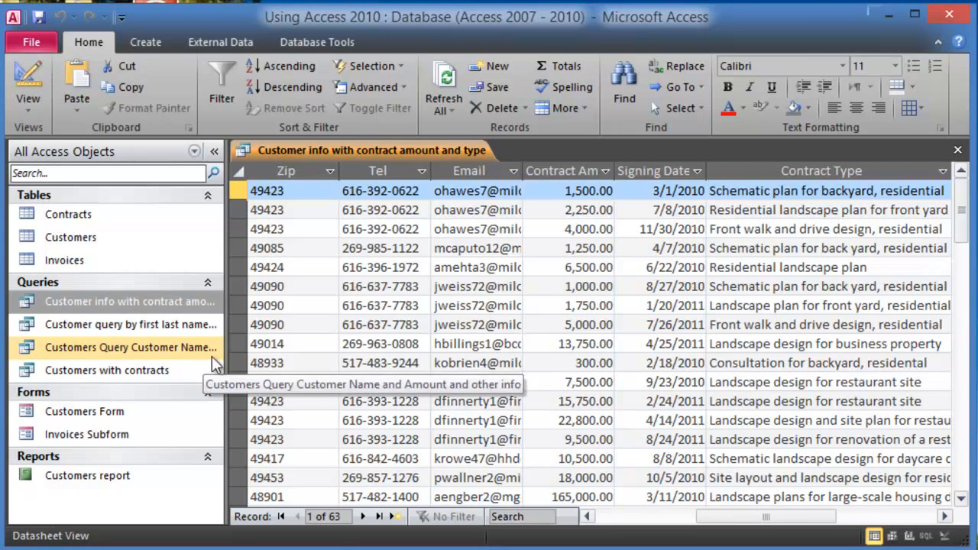
click(38, 102)
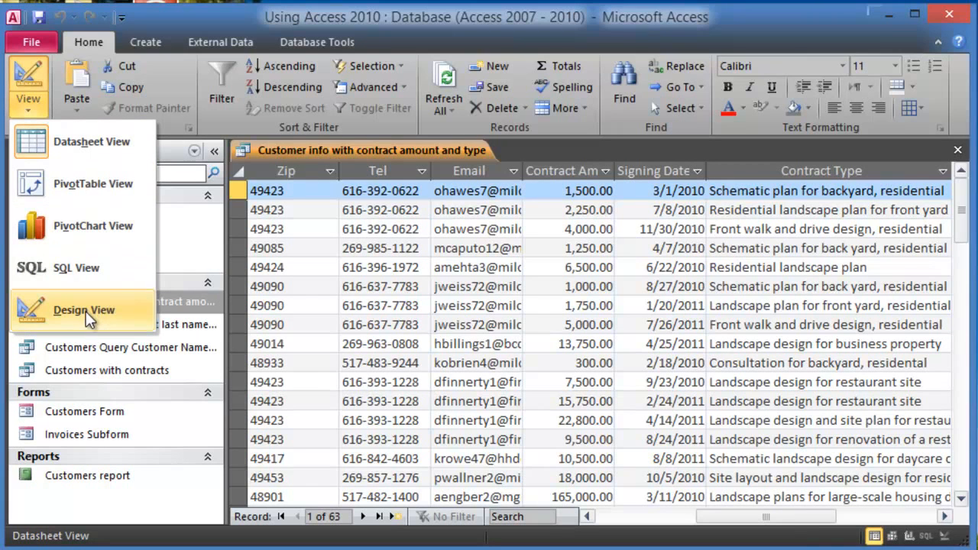
click(187, 299)
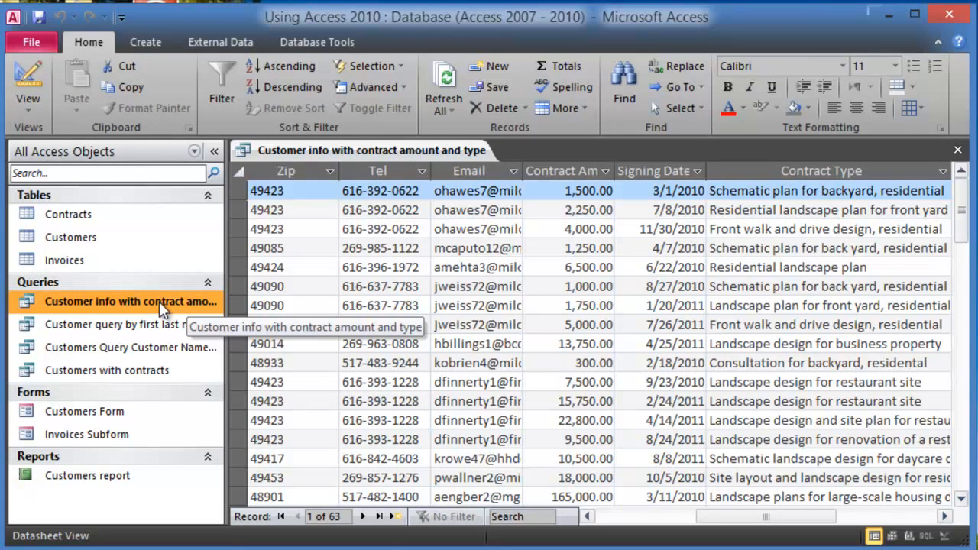
right_click(159, 301)
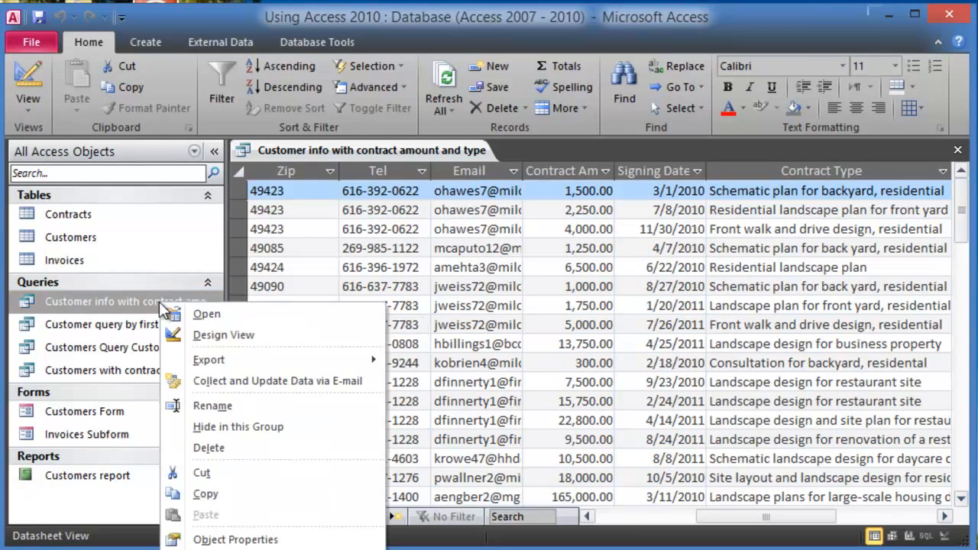
click(228, 340)
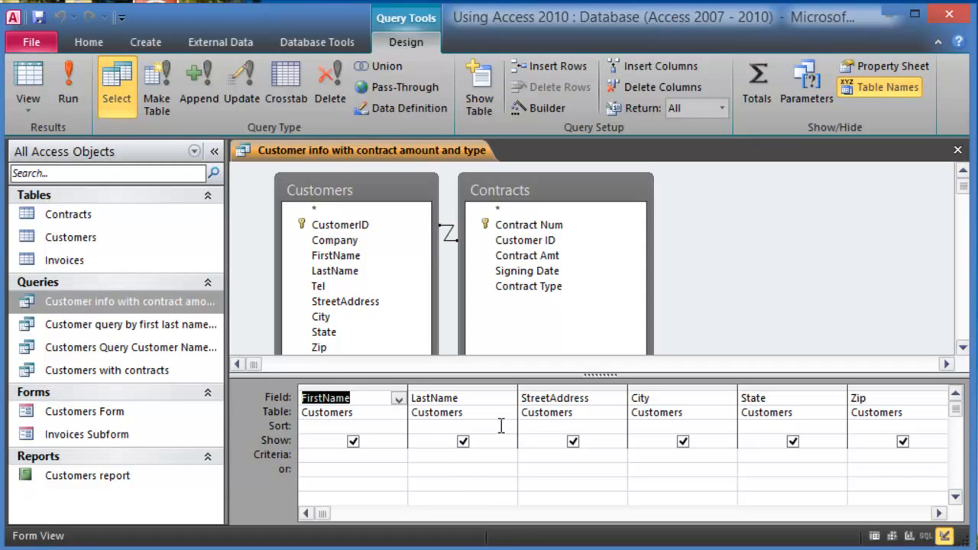
Sort the LastName field in ascending order and run the query to check the record order
click(477, 427)
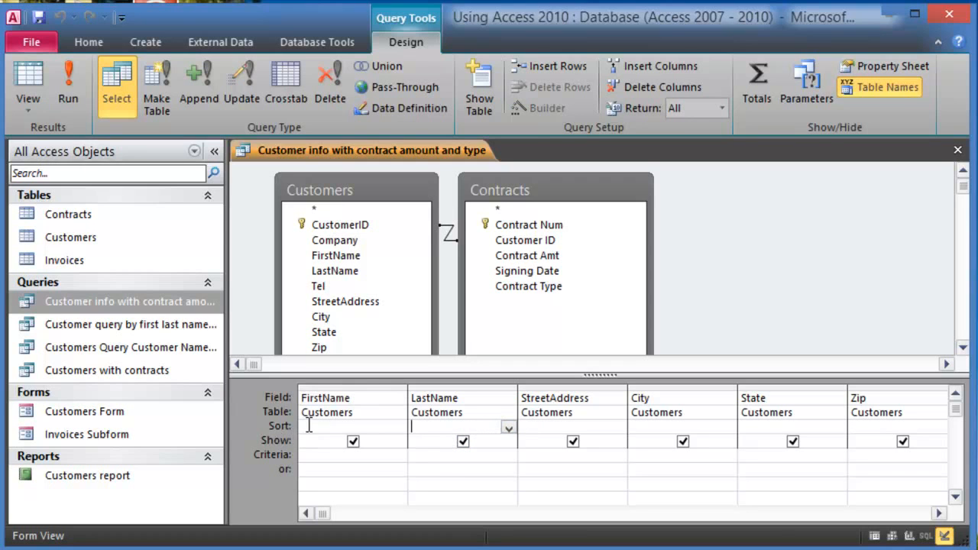
click(509, 429)
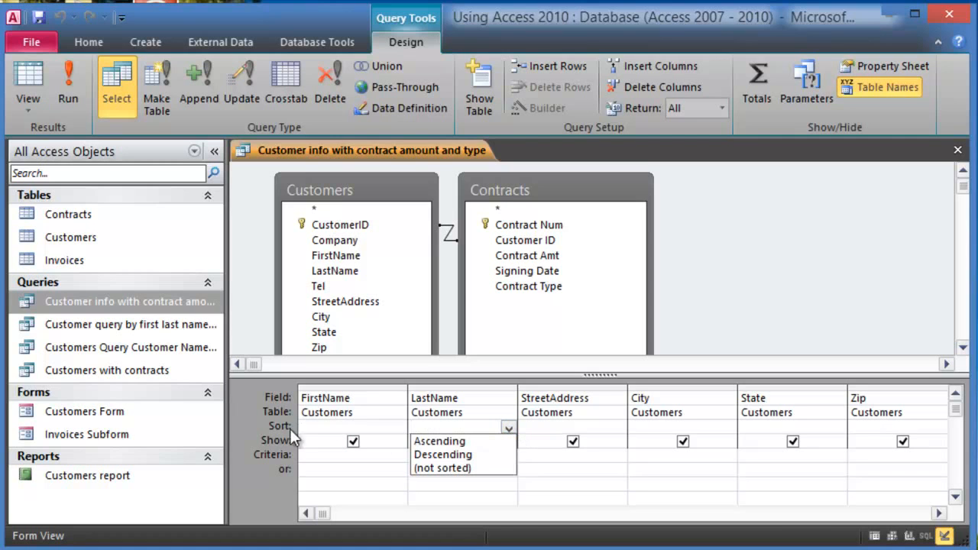
click(455, 443)
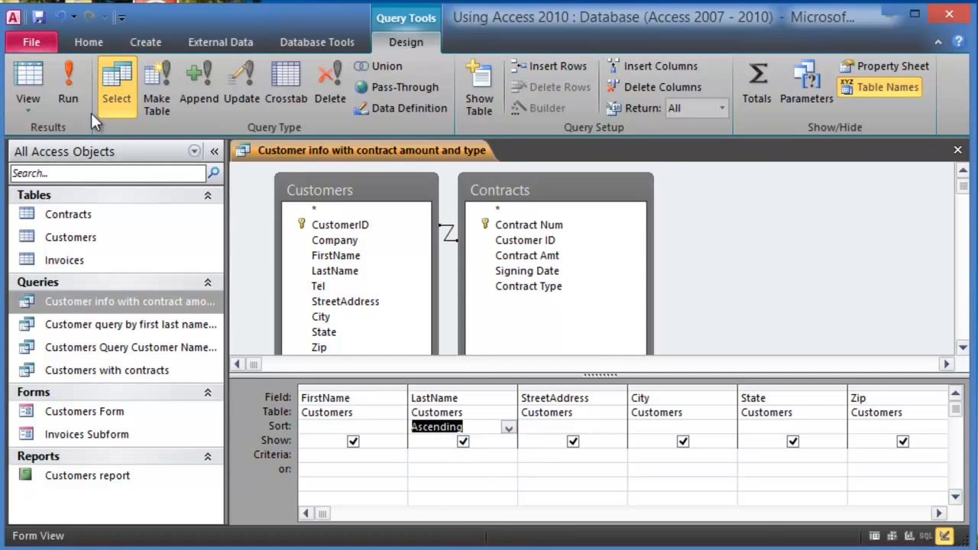
click(69, 90)
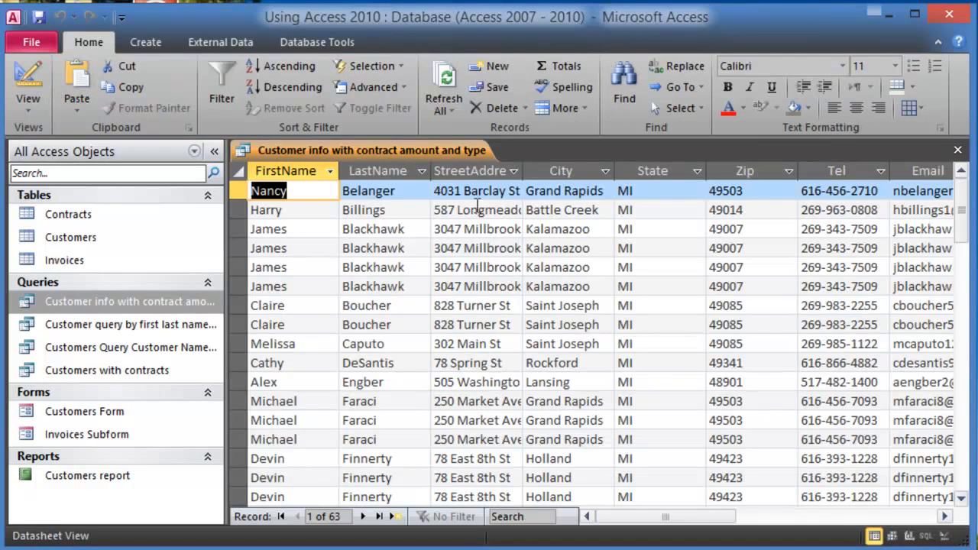
click(398, 325)
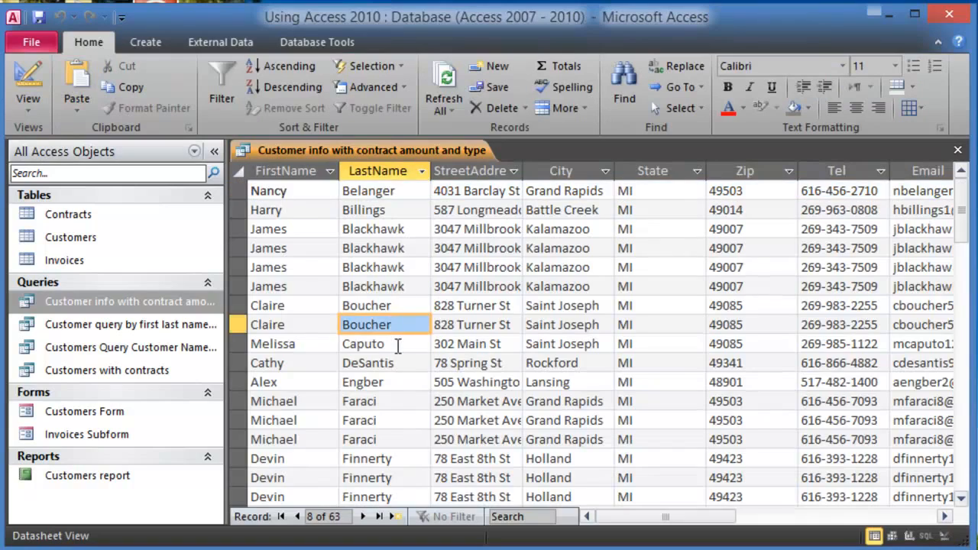
scroll(397, 348, down, 3)
scroll(397, 348, down, 15)
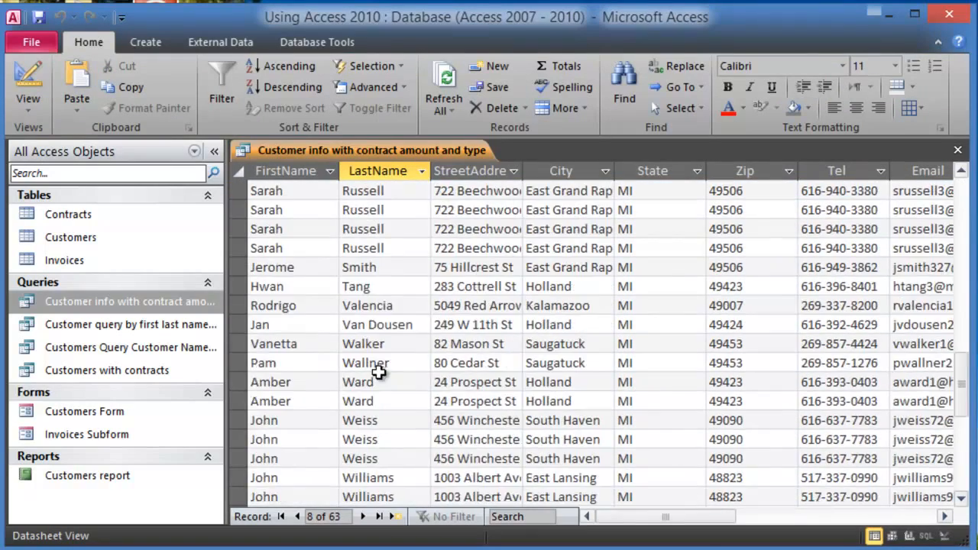
scroll(377, 365, up, 18)
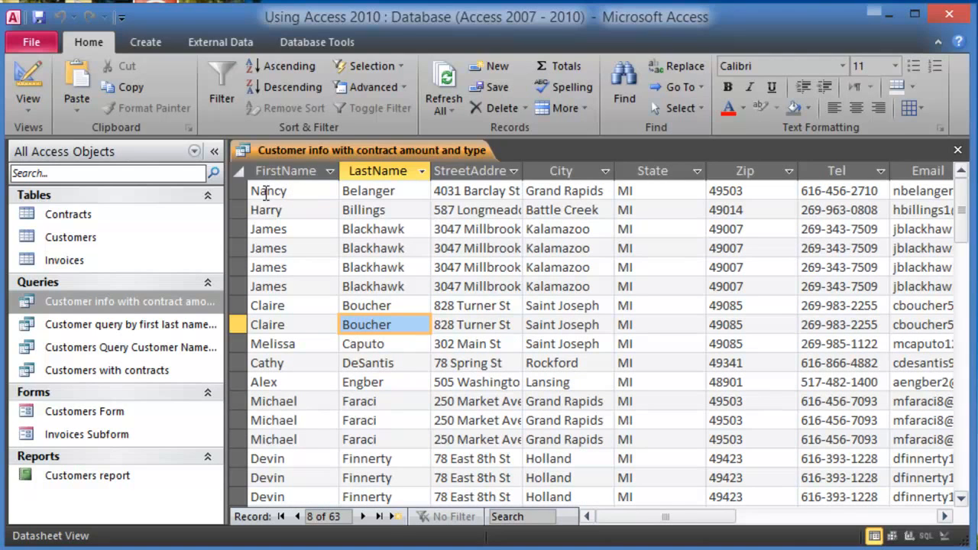
Return the query to Design view and sort the FirstName field in ascending order
click(32, 108)
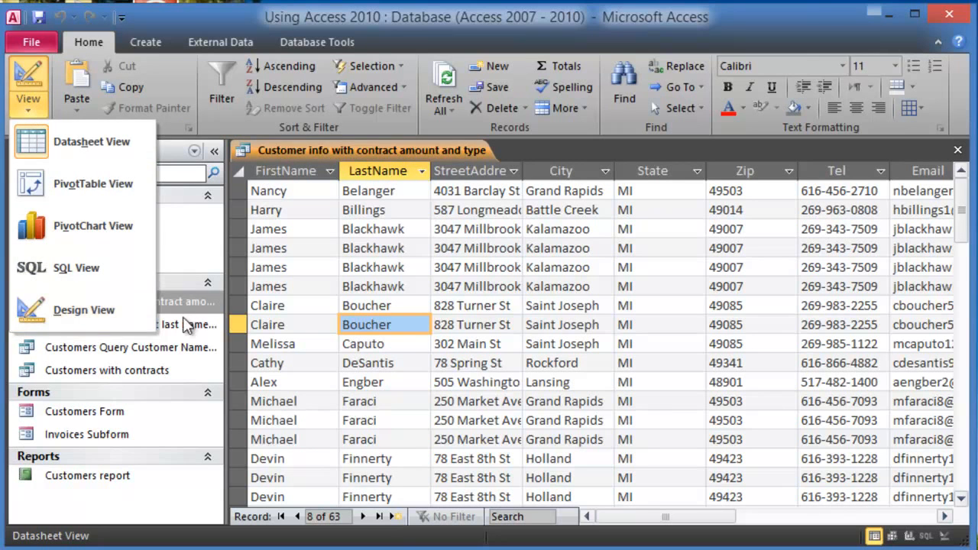
right_click(167, 303)
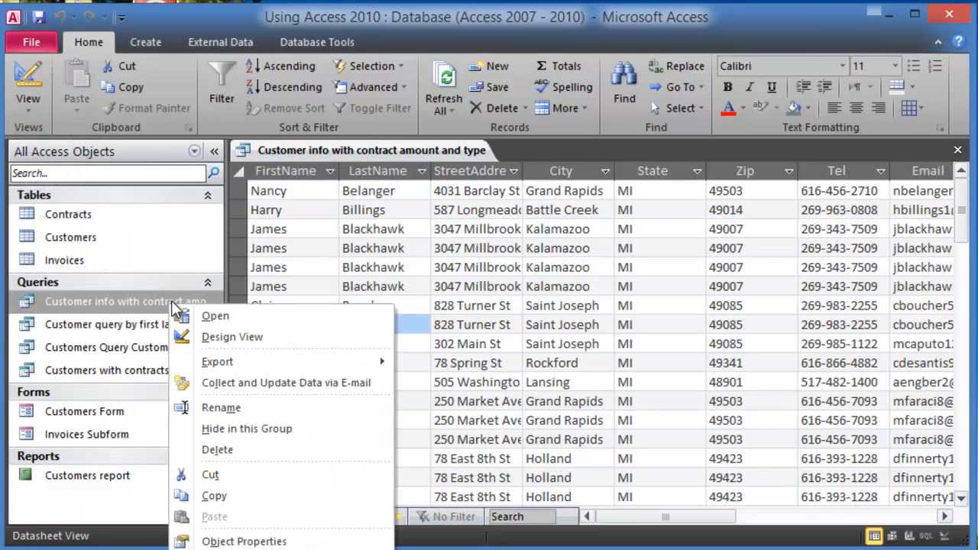
click(215, 341)
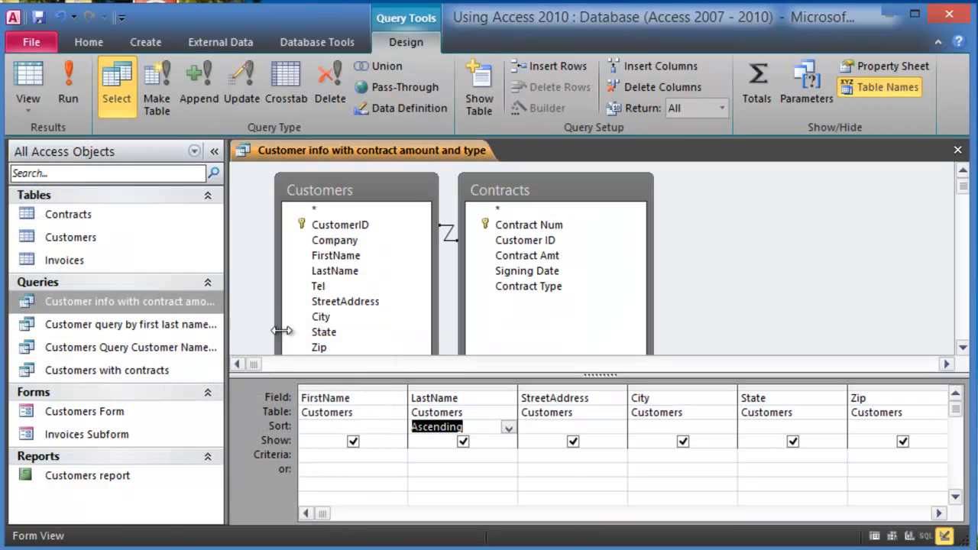
click(395, 426)
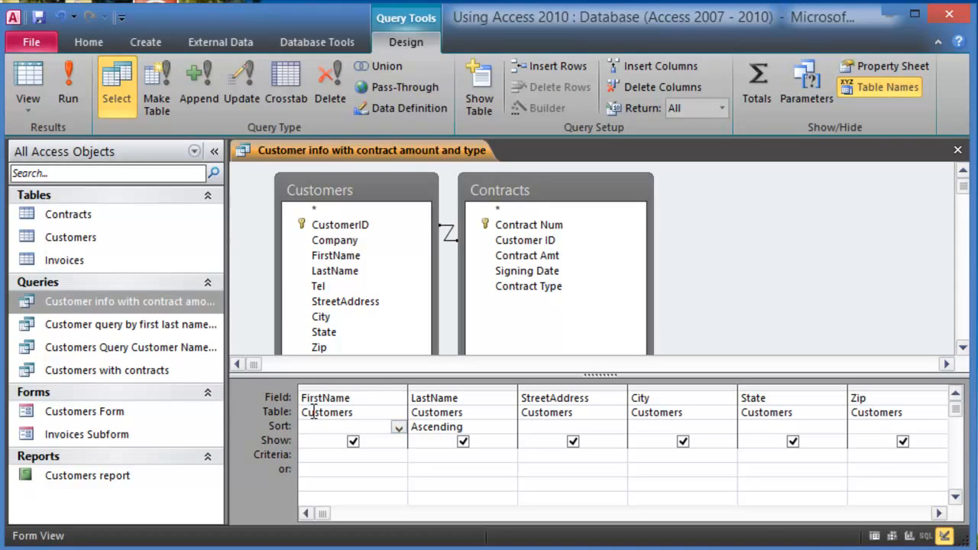
click(398, 427)
click(351, 438)
Clear the sort order of the LastName field and run the query
click(485, 426)
key(BackSpace)
key(BackSpace)
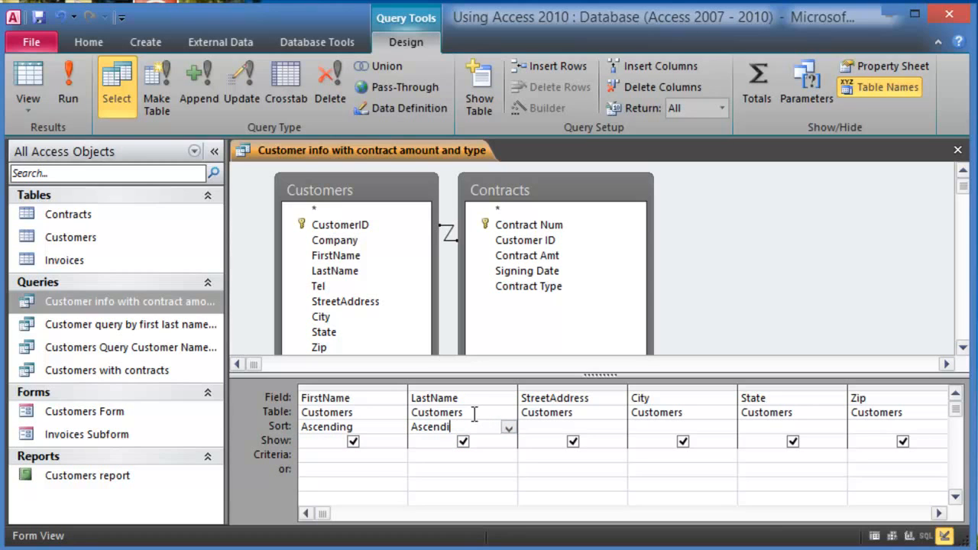
key(BackSpace)
key(BackSpace)
key(BackSpace)
key(BackSpace)
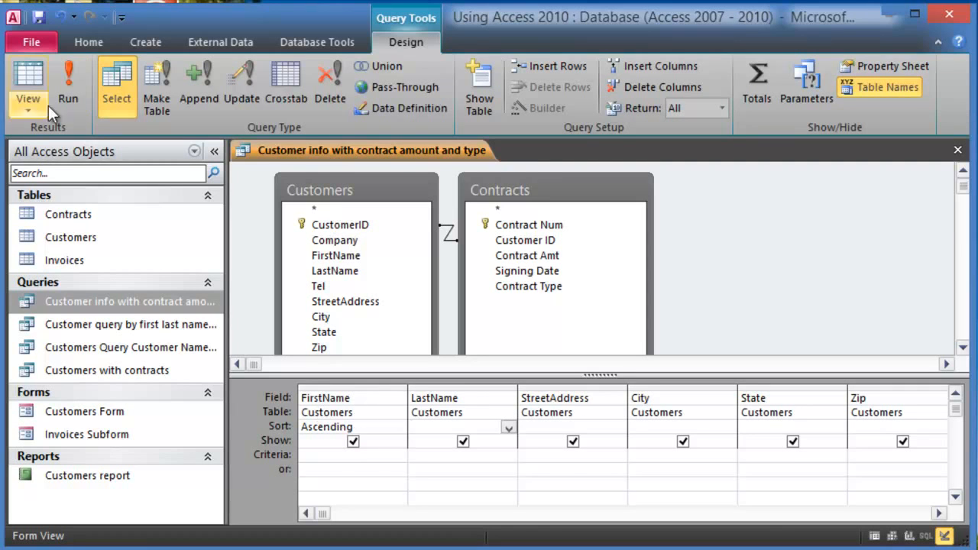
click(64, 88)
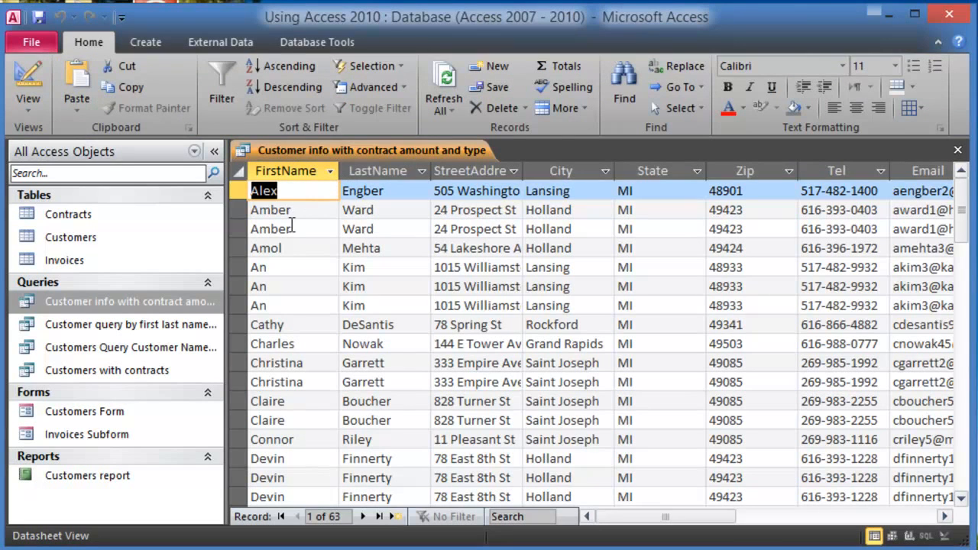
Look through the query results from the first to the last record, checking the first-name order and the State column
click(296, 306)
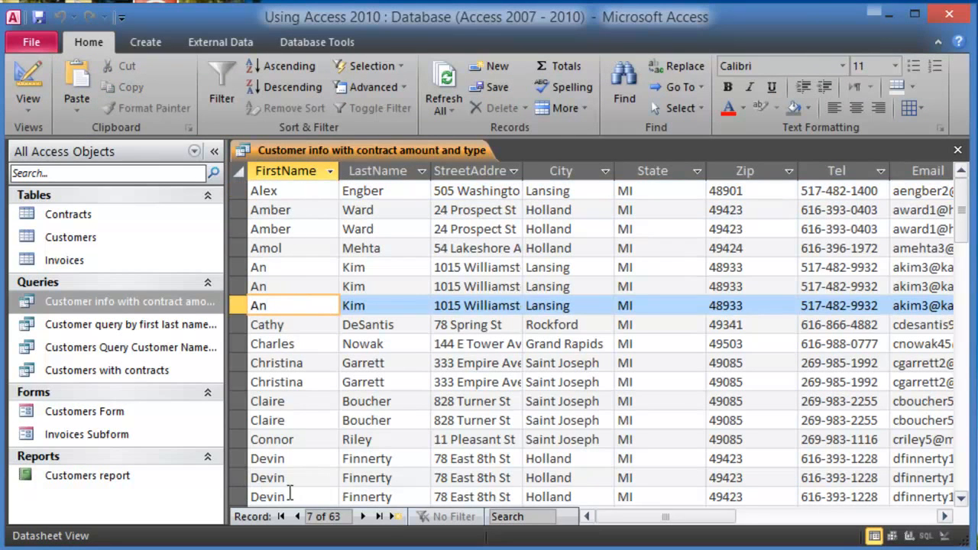
scroll(308, 405, down, 1)
scroll(328, 382, down, 2)
scroll(398, 371, up, 3)
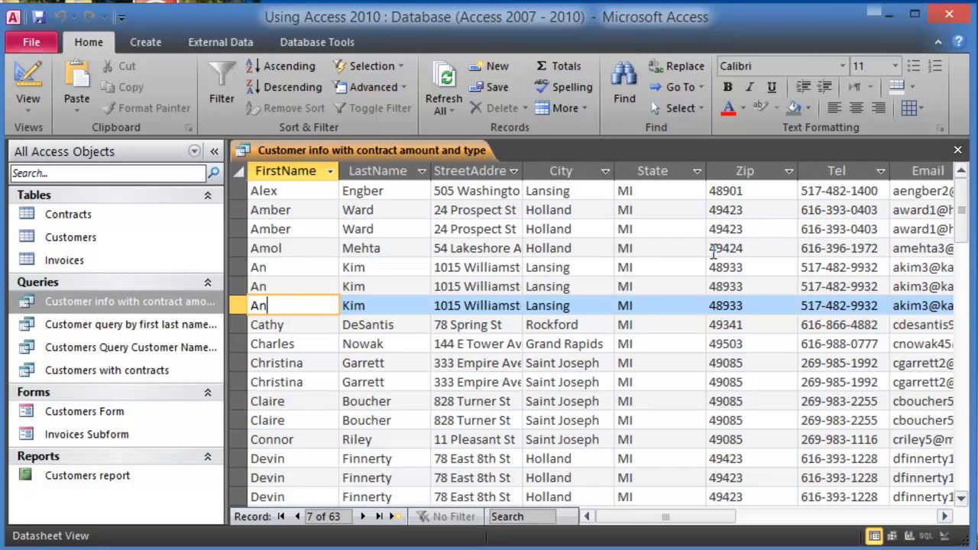
click(684, 265)
scroll(677, 306, down, 20)
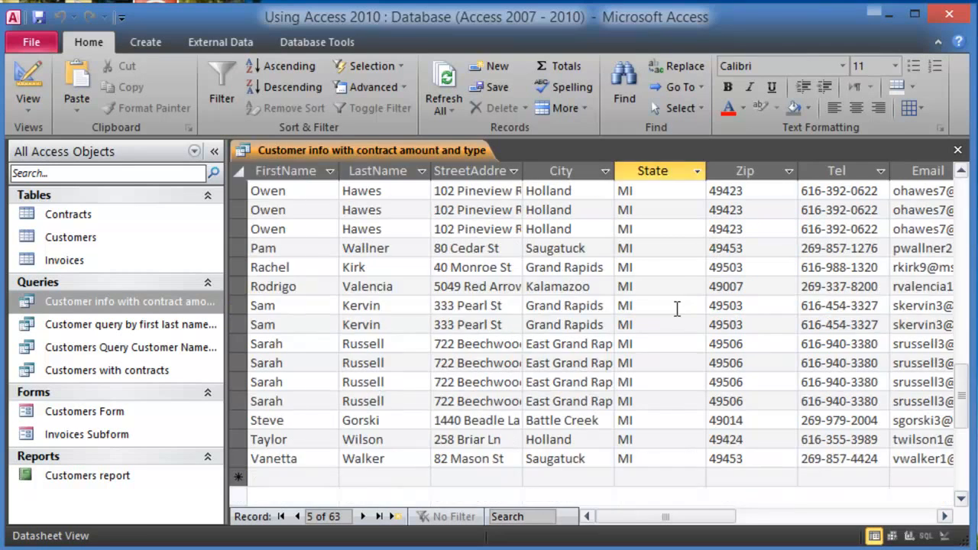
scroll(677, 313, up, 8)
scroll(677, 308, up, 9)
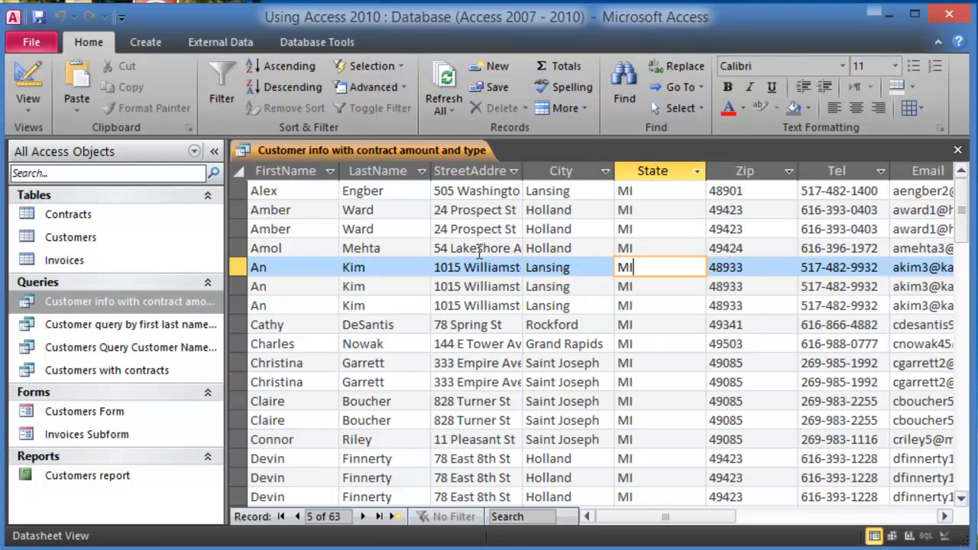
Reopen the query in Design view, set the City criteria to holland and run the query
right_click(121, 302)
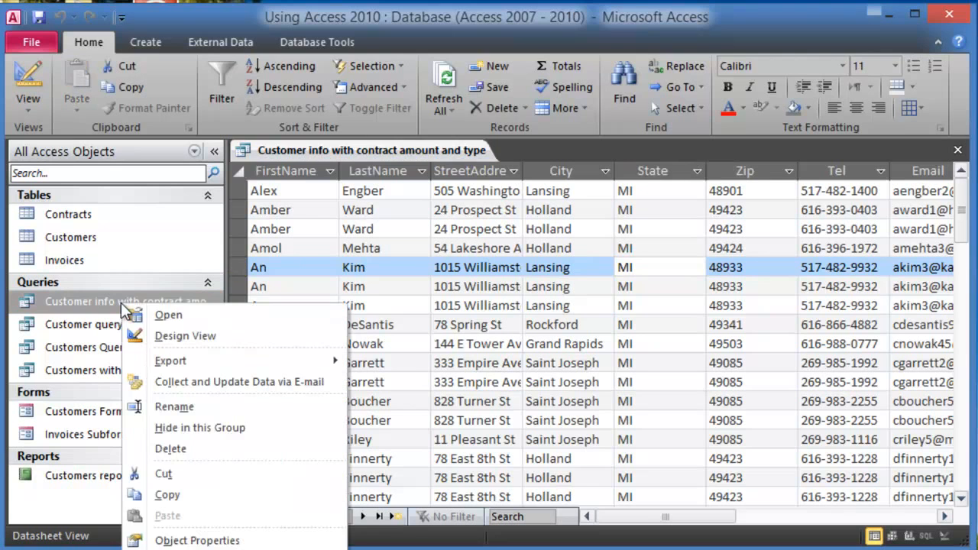
click(168, 337)
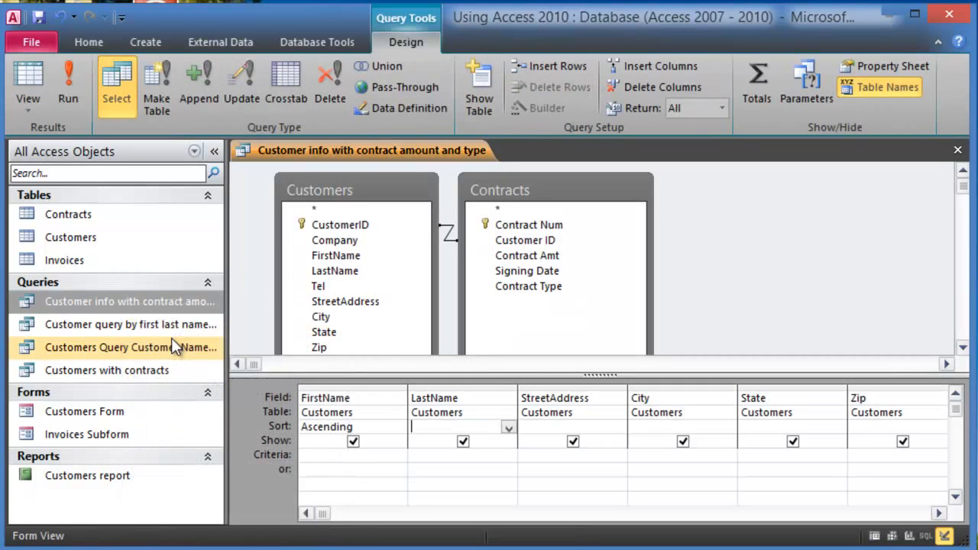
click(651, 457)
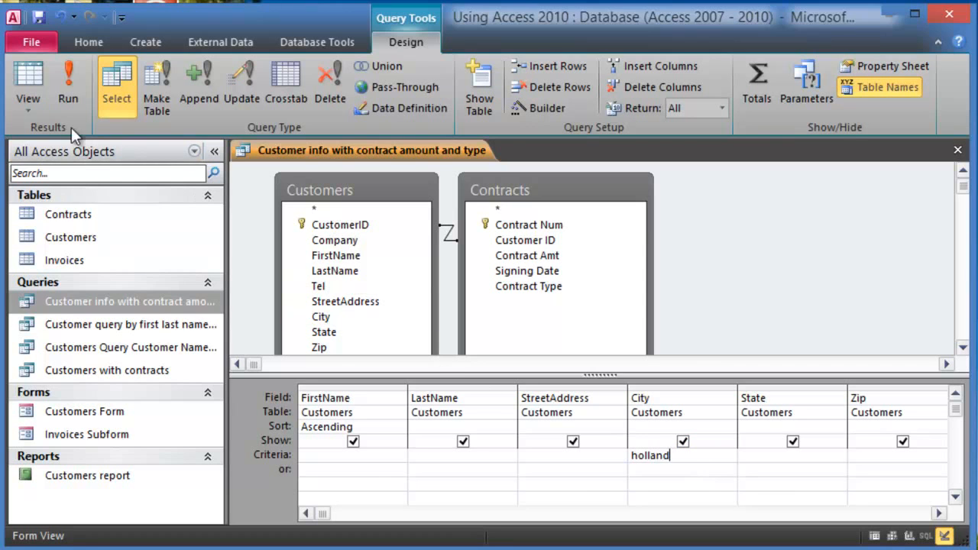
click(68, 95)
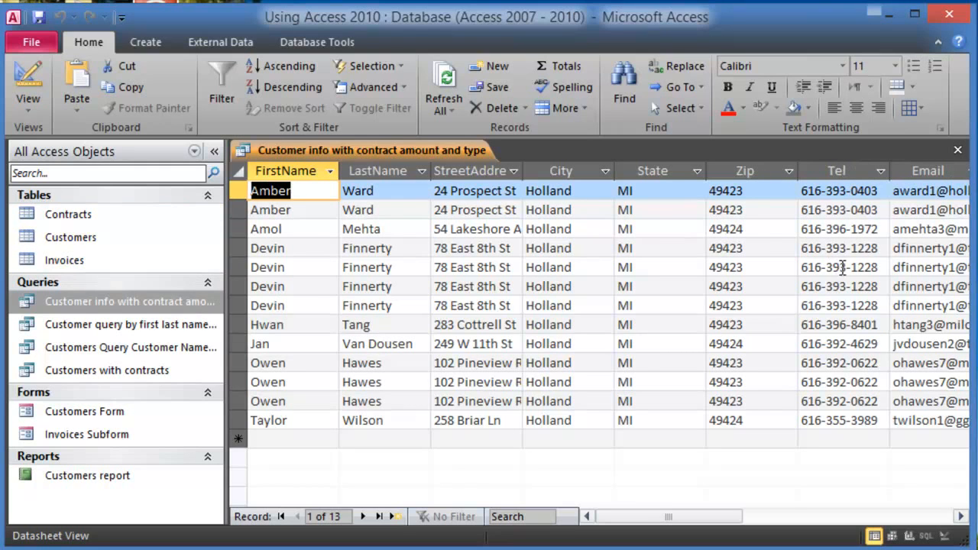
In the query's design, hide the Tel and Email fields from the results and run the query
right_click(136, 299)
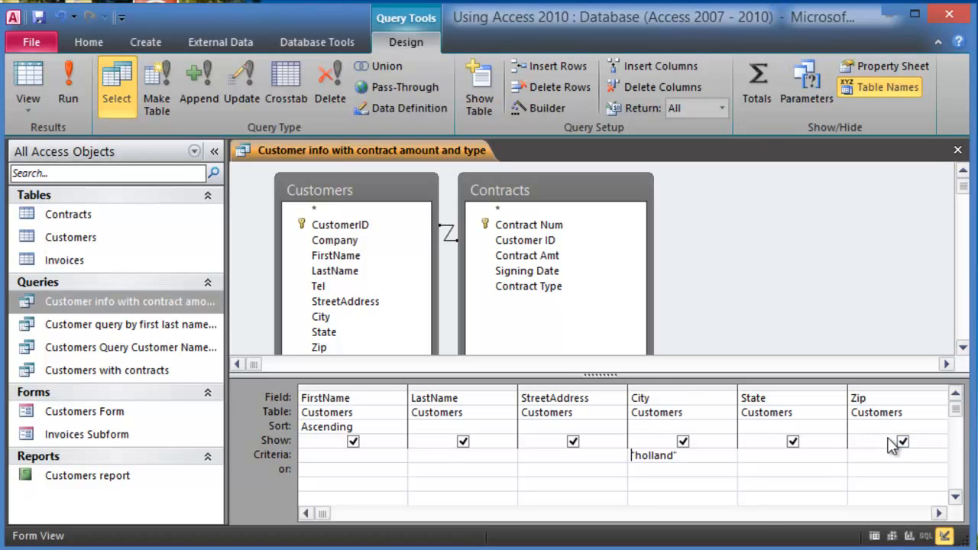
click(940, 514)
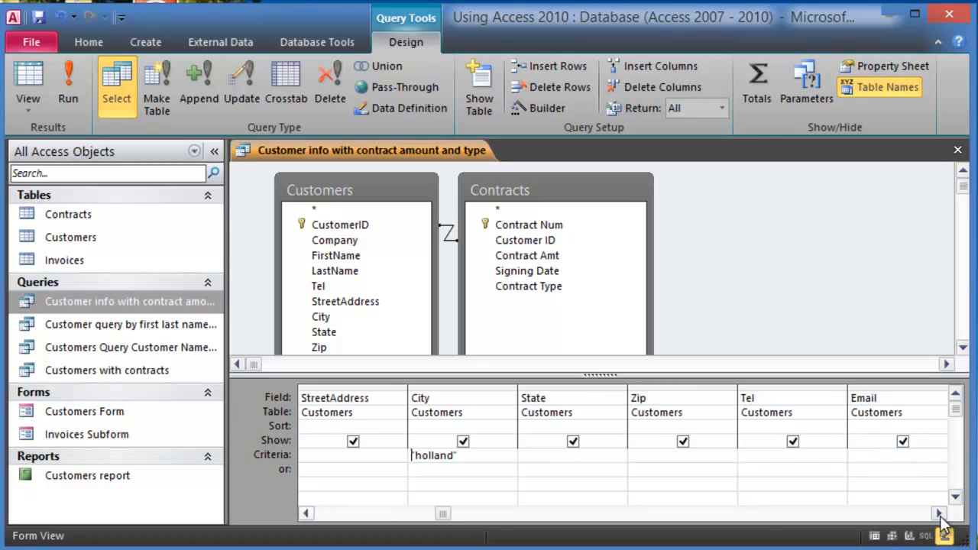
click(792, 443)
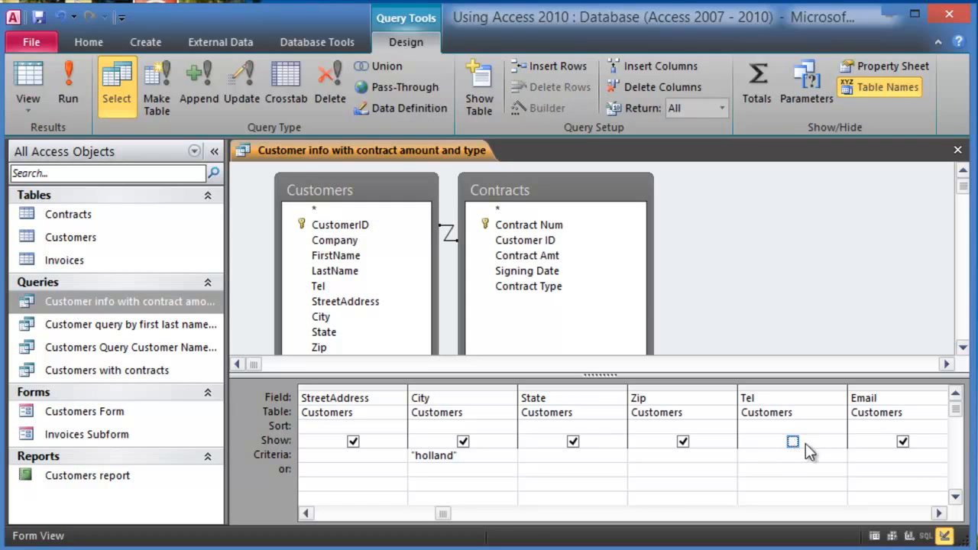
click(905, 444)
click(69, 84)
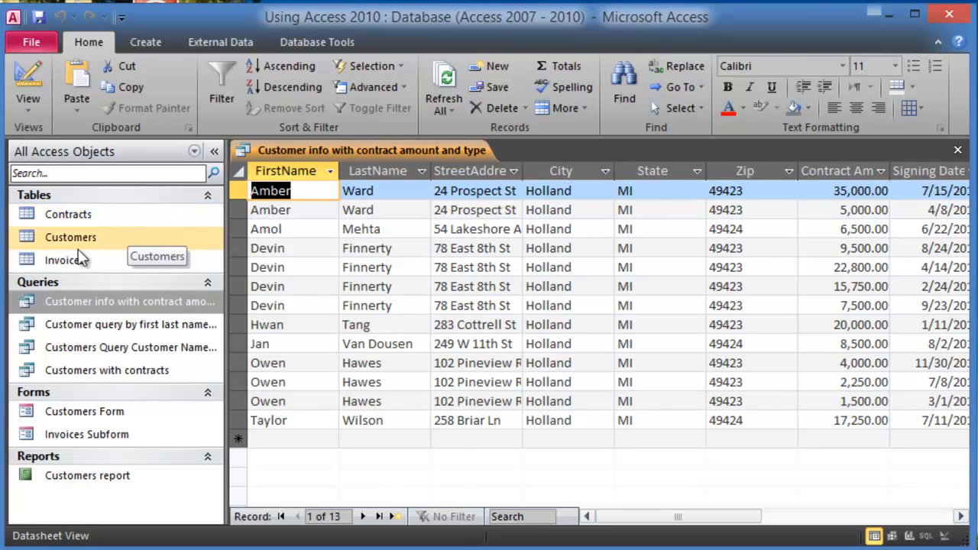
Remove the "holland" criterion from the City field in the query's design and rerun the query to check the cities
right_click(99, 302)
click(191, 333)
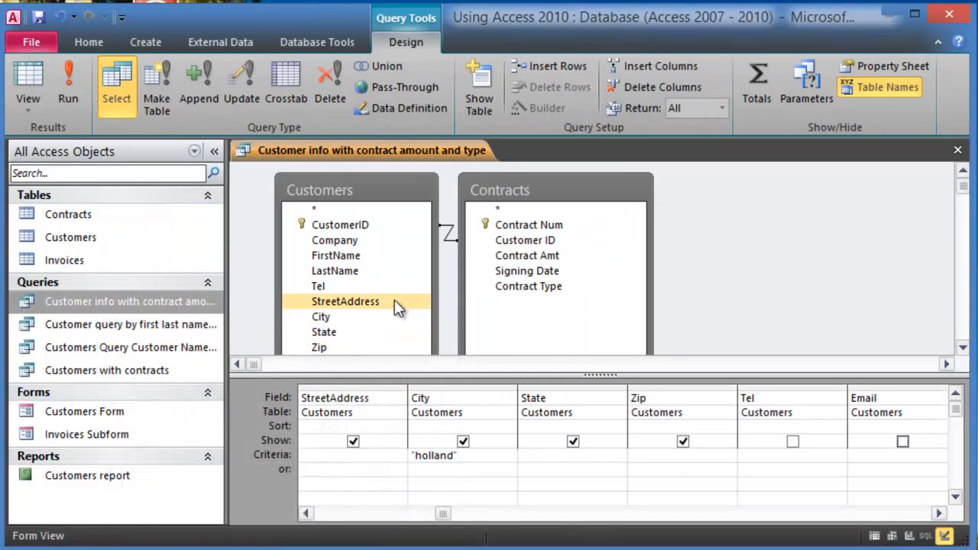
click(463, 457)
text("holland")
drag(458, 455, 386, 453)
key(Delete)
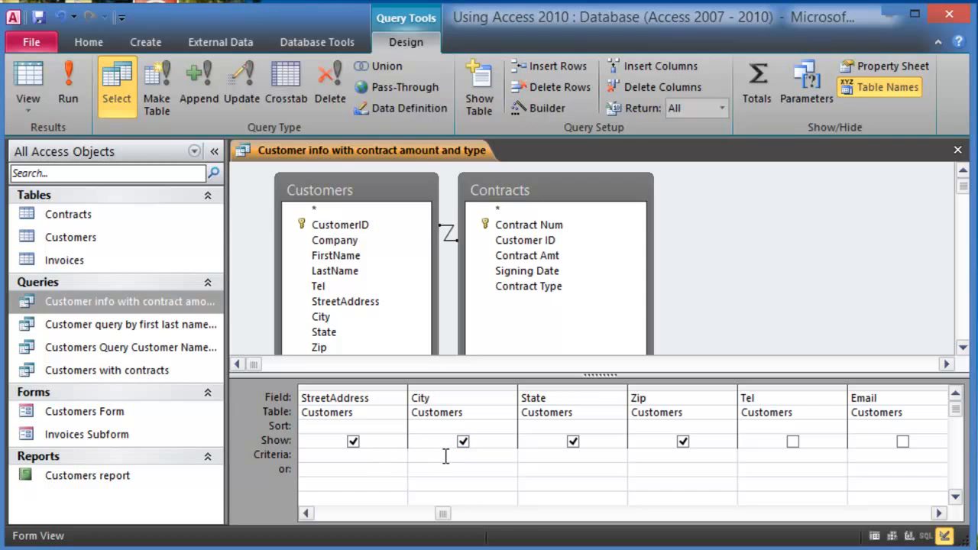
click(68, 86)
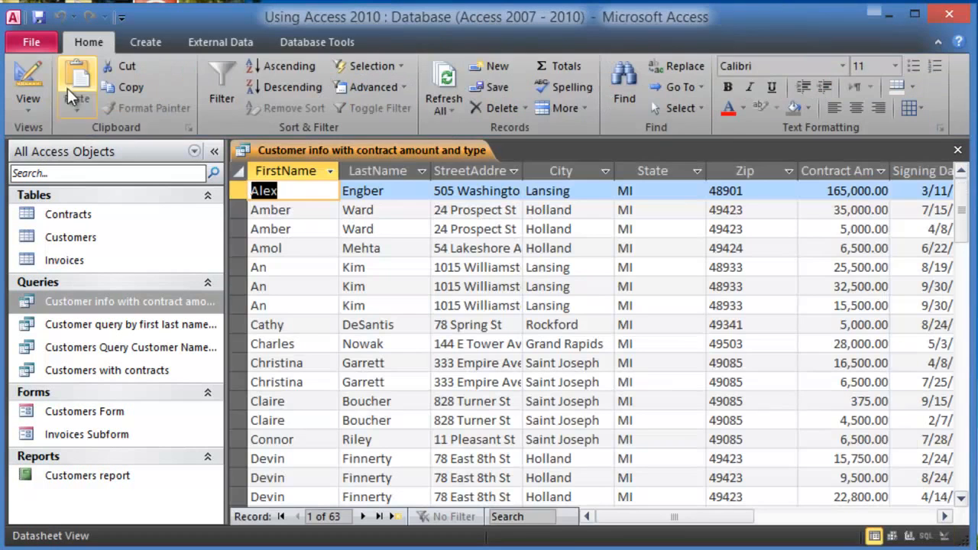
click(558, 247)
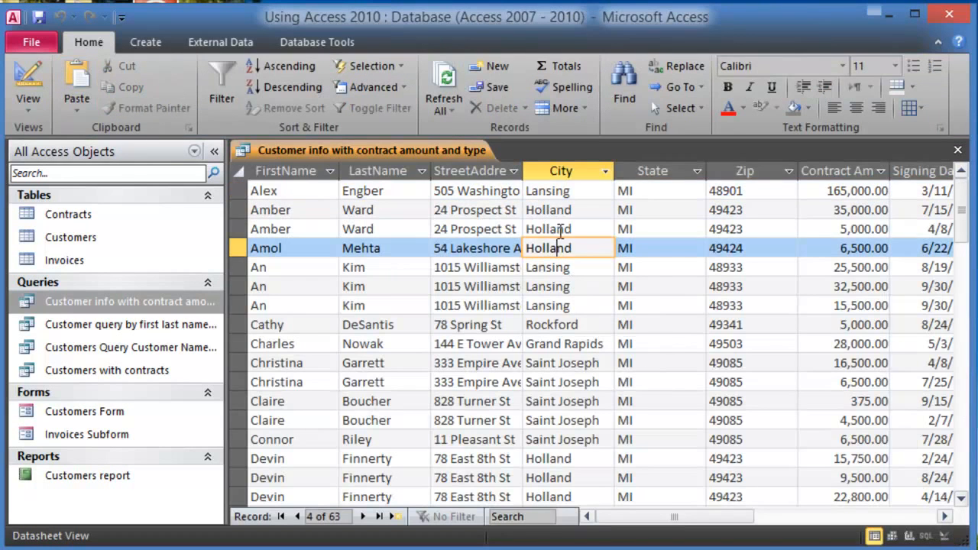
Look through the City column of the unfiltered query results to see which cities are listed
click(556, 229)
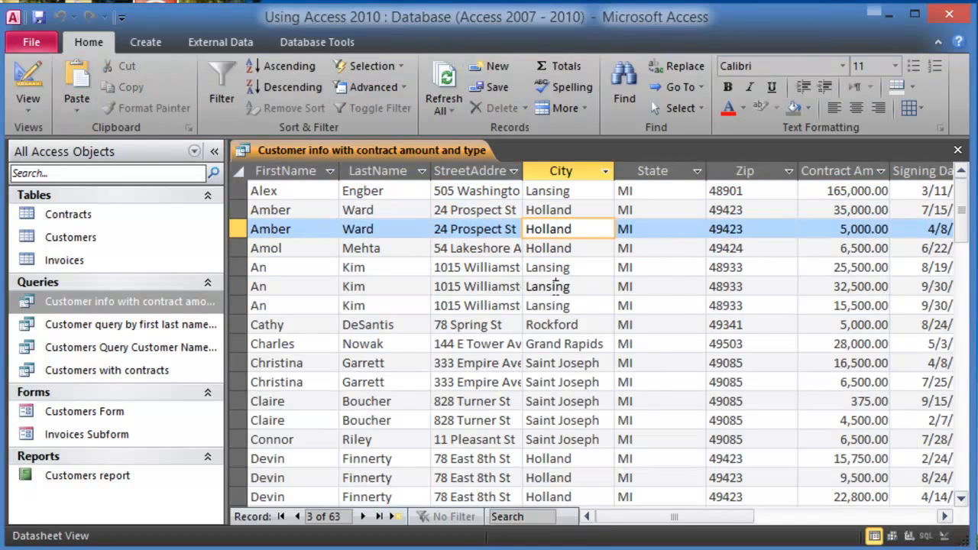
click(555, 286)
scroll(554, 418, down, 6)
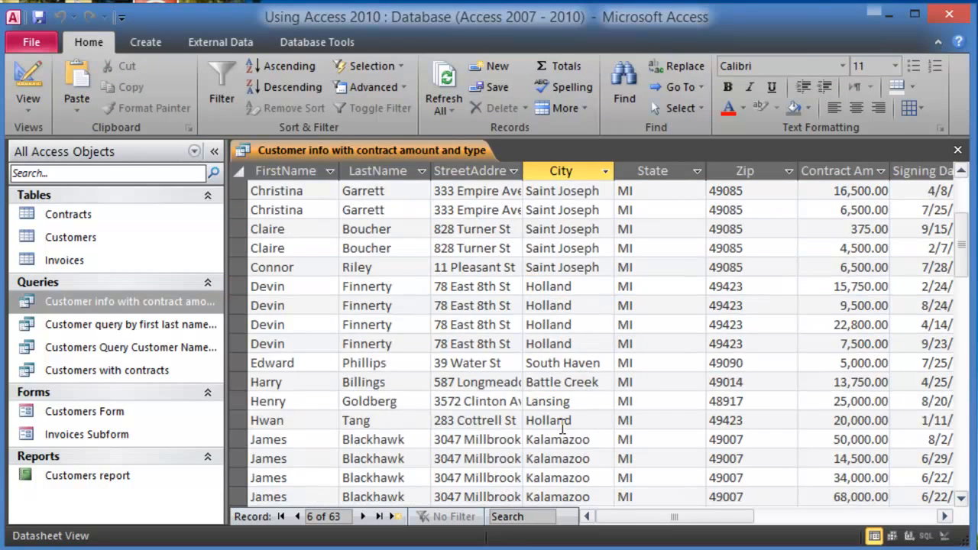
scroll(545, 413, down, 2)
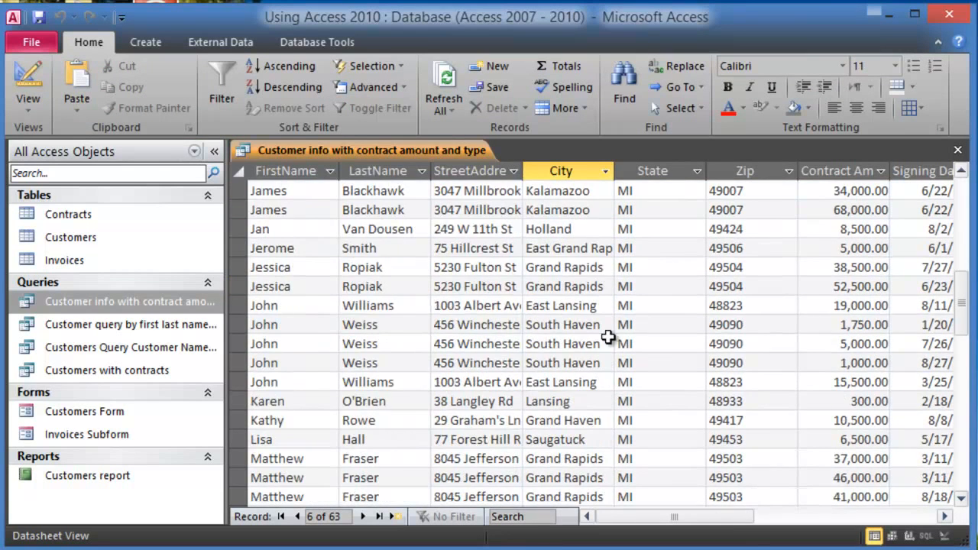
scroll(609, 334, up, 8)
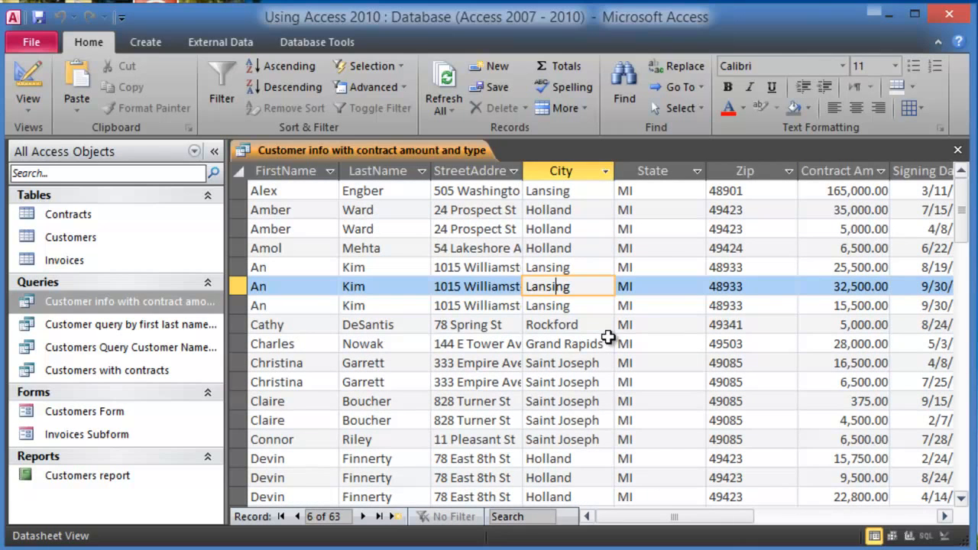
click(566, 250)
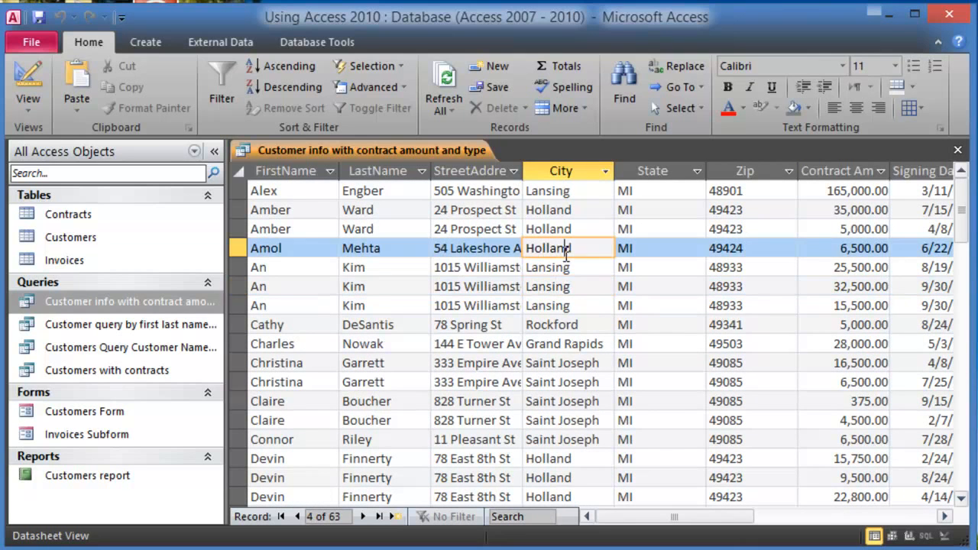
click(580, 270)
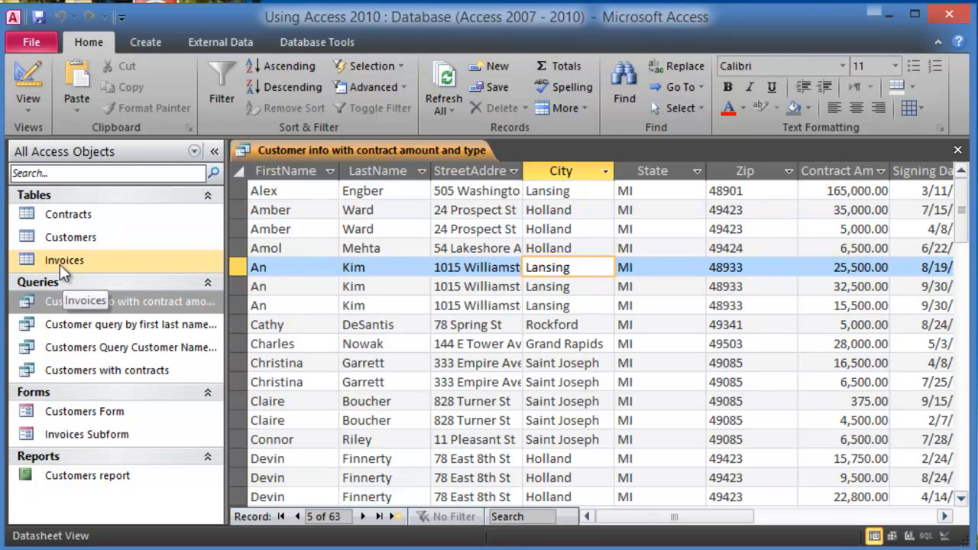
Reopen the query in Design view, set the City criteria to holland or lansing, and run the query
right_click(75, 303)
click(163, 344)
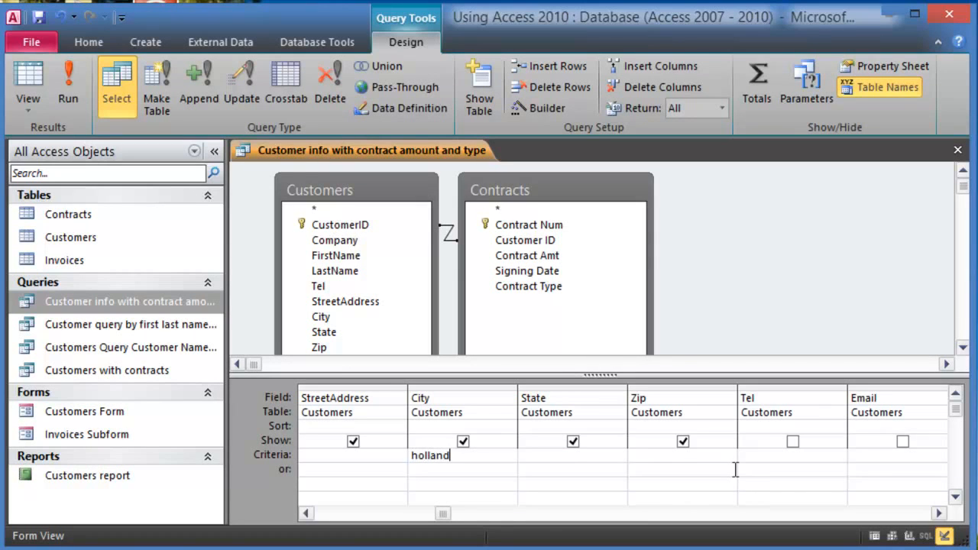
click(428, 470)
text(lansing)
click(66, 86)
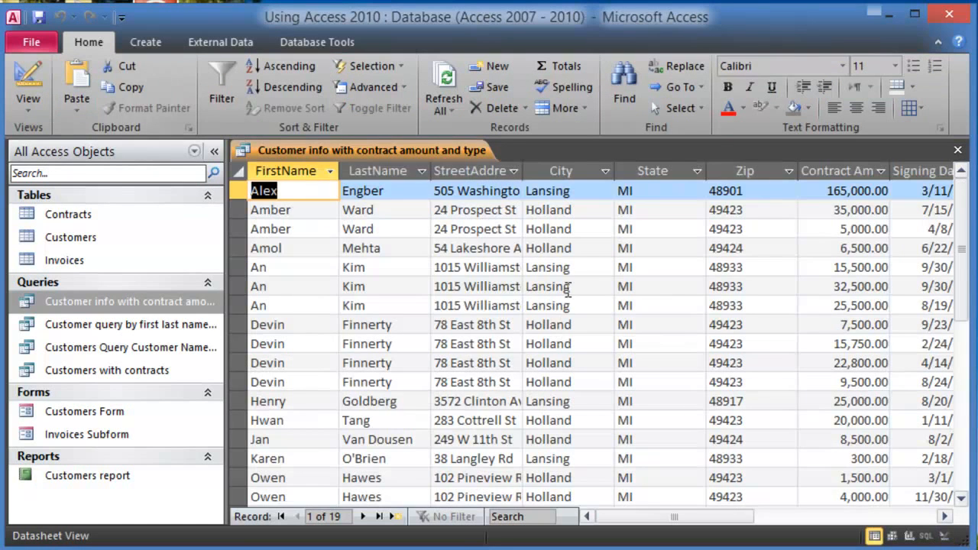
Examine the City column of the filtered results from the first to the last record, checking how the two cities are ordered
click(578, 252)
scroll(577, 264, down, 2)
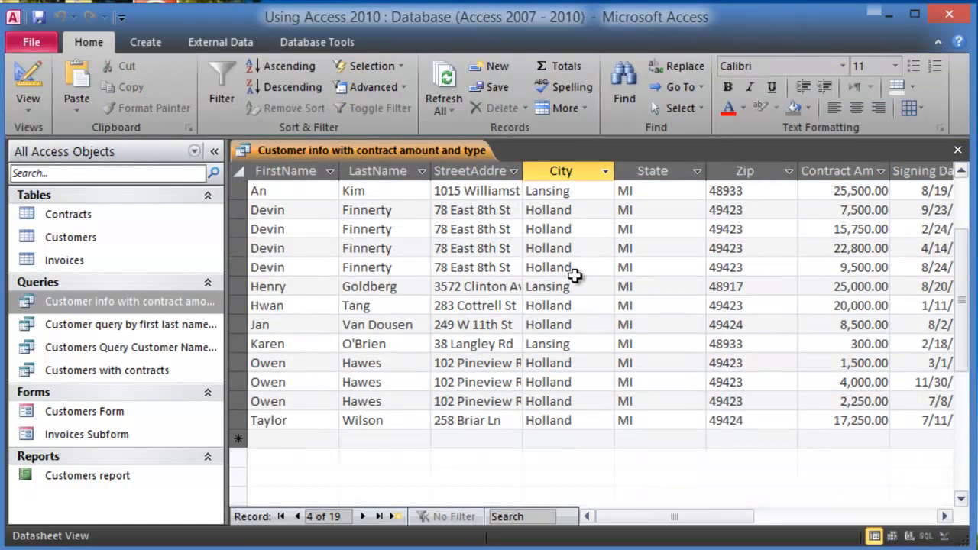
scroll(575, 275, up, 2)
click(577, 326)
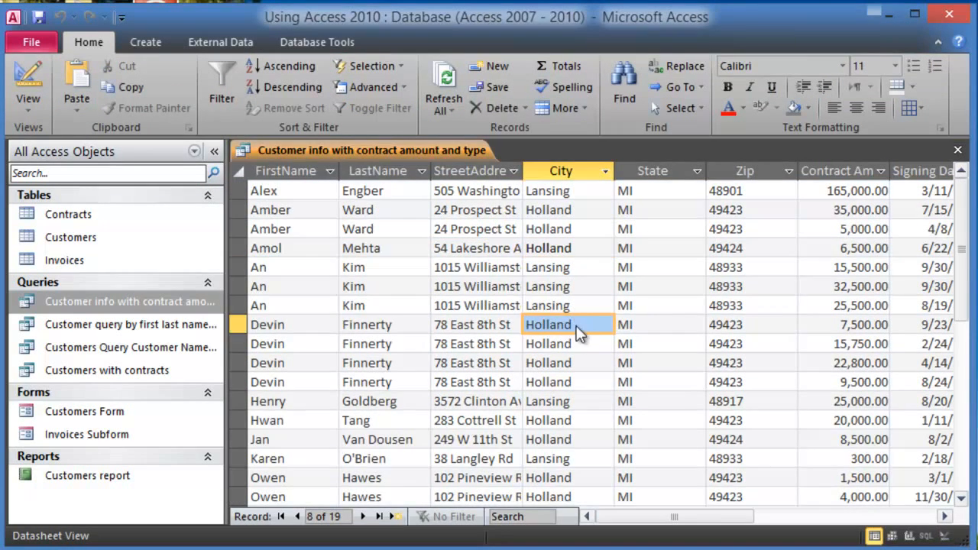
click(575, 229)
scroll(572, 281, down, 3)
scroll(554, 320, up, 3)
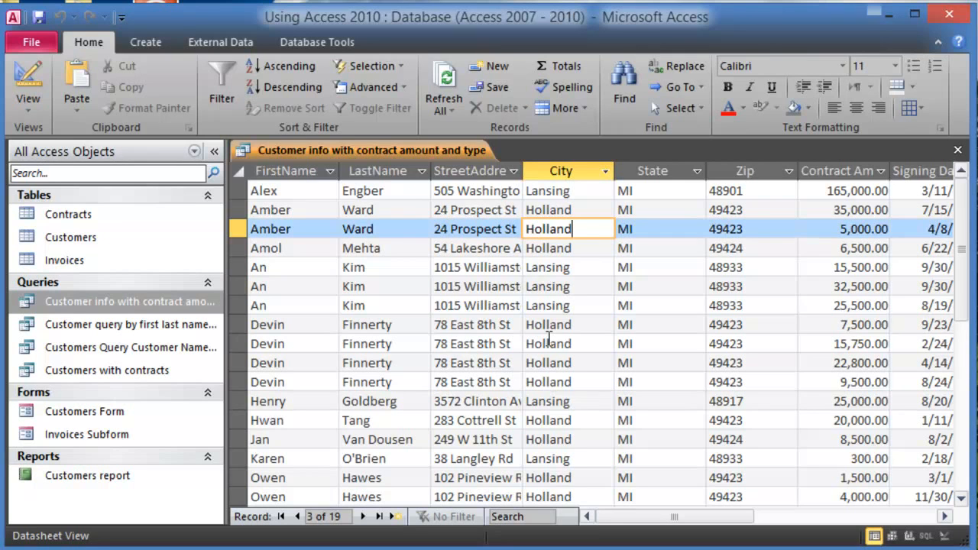
click(575, 306)
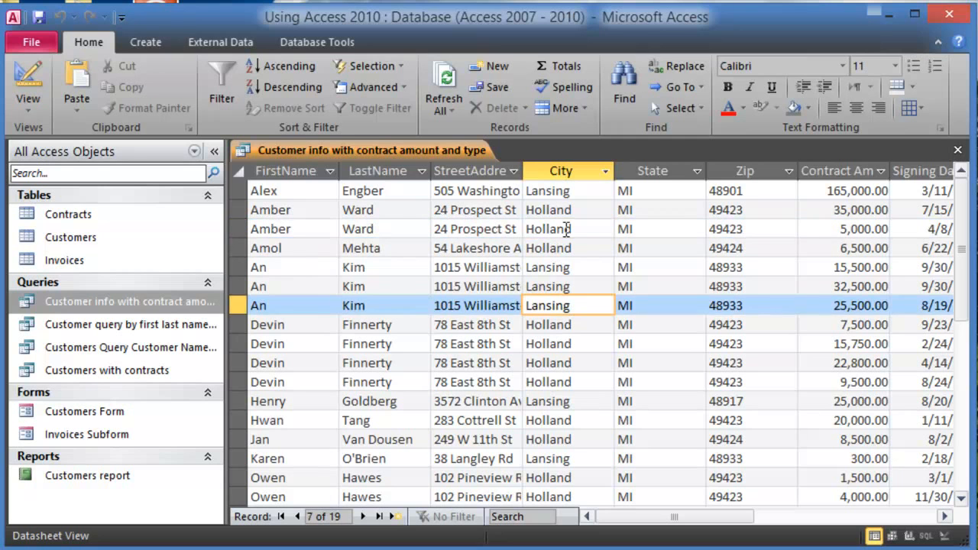
click(573, 194)
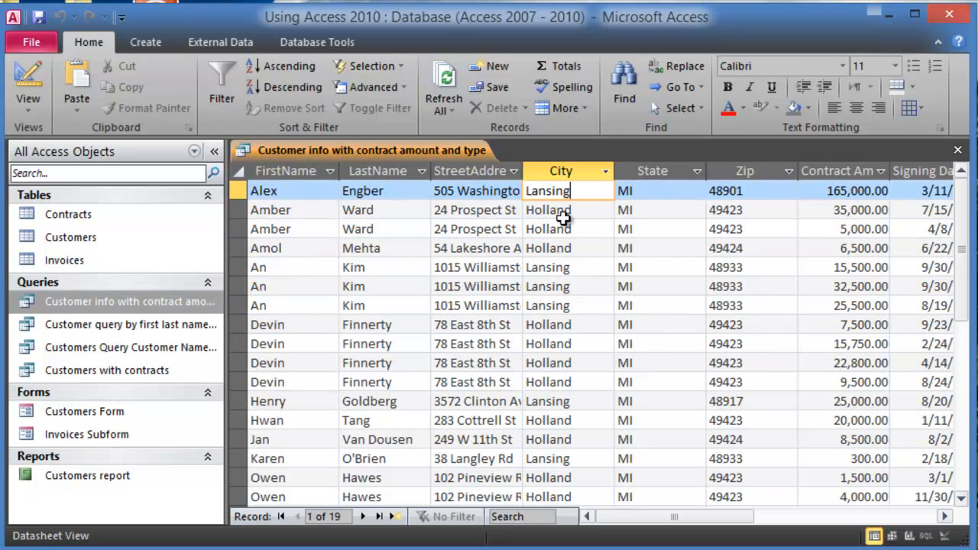
click(569, 212)
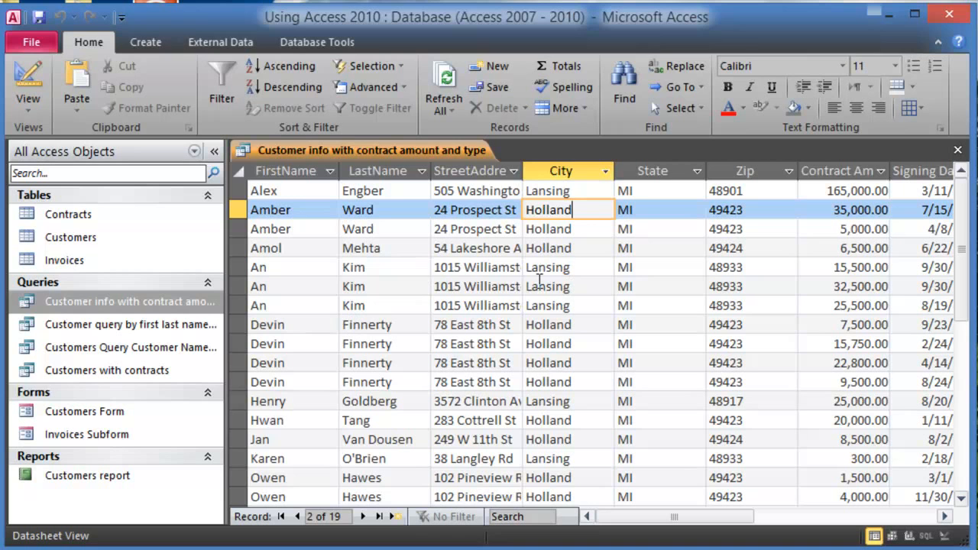
In the query's design, set the City field to sort ascending and run the query
right_click(192, 304)
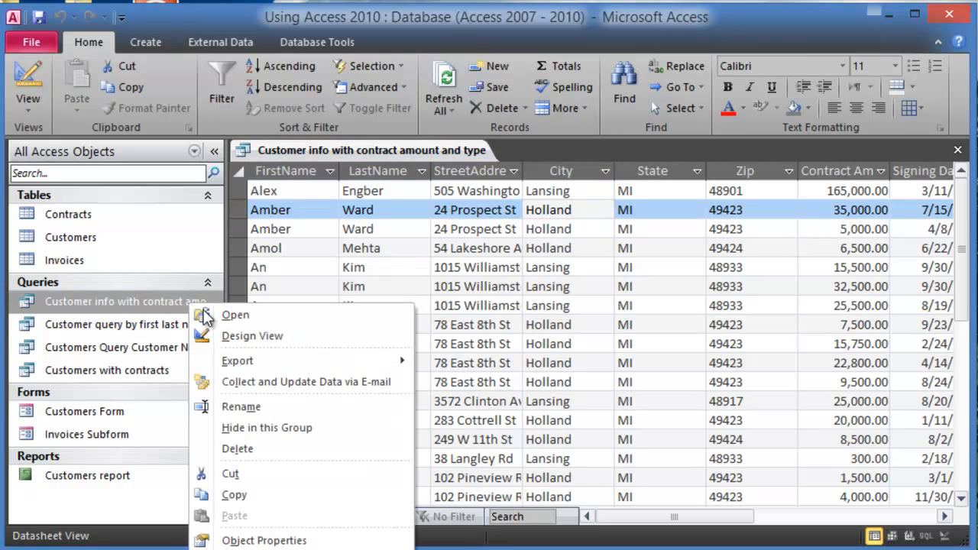
click(250, 339)
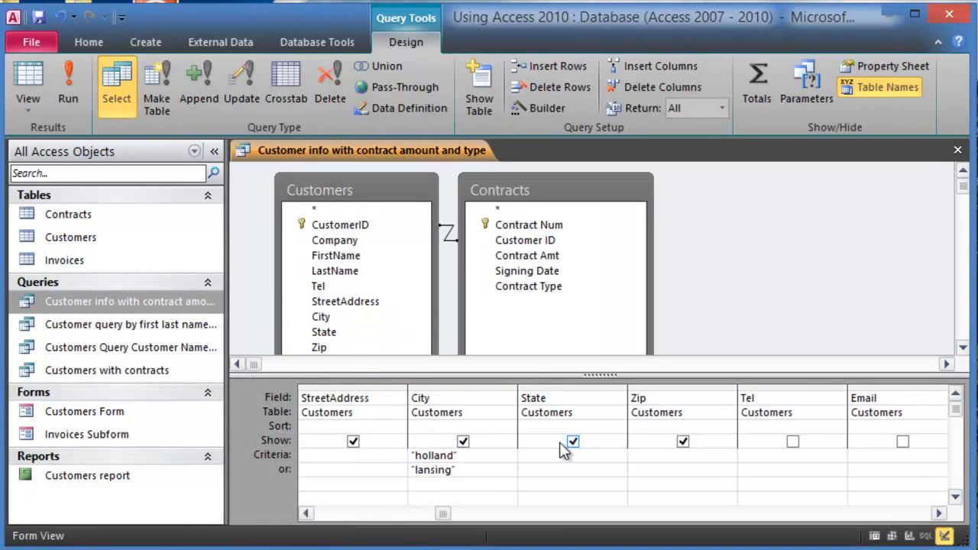
click(495, 426)
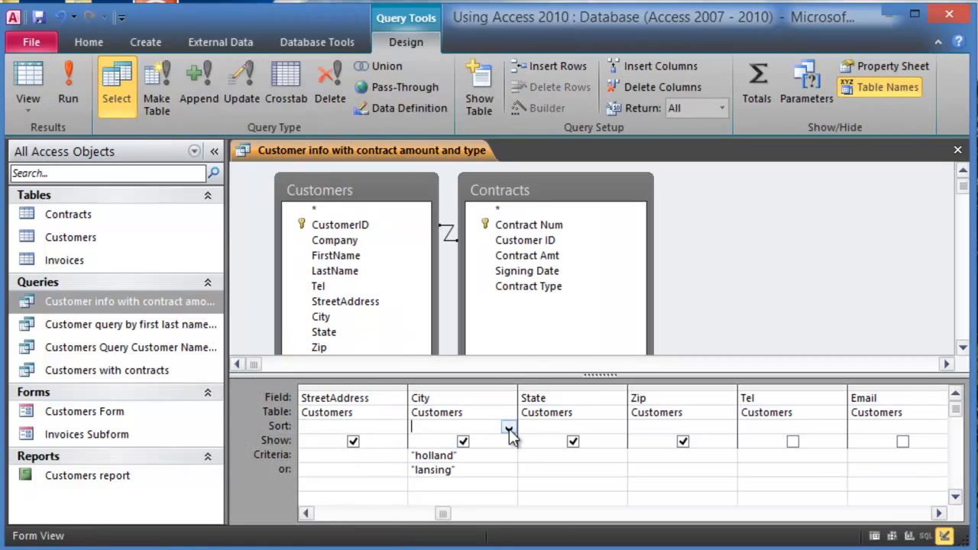
click(509, 428)
click(467, 439)
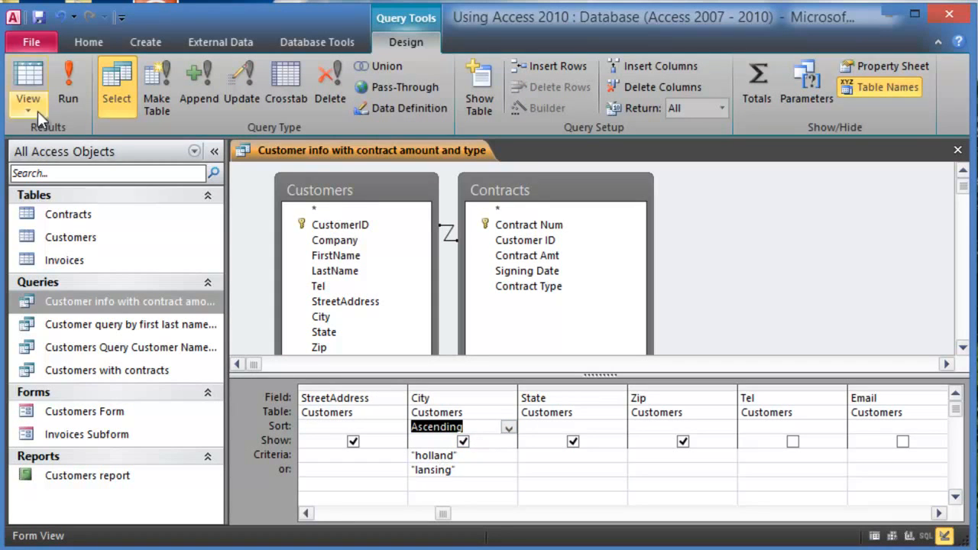
click(68, 82)
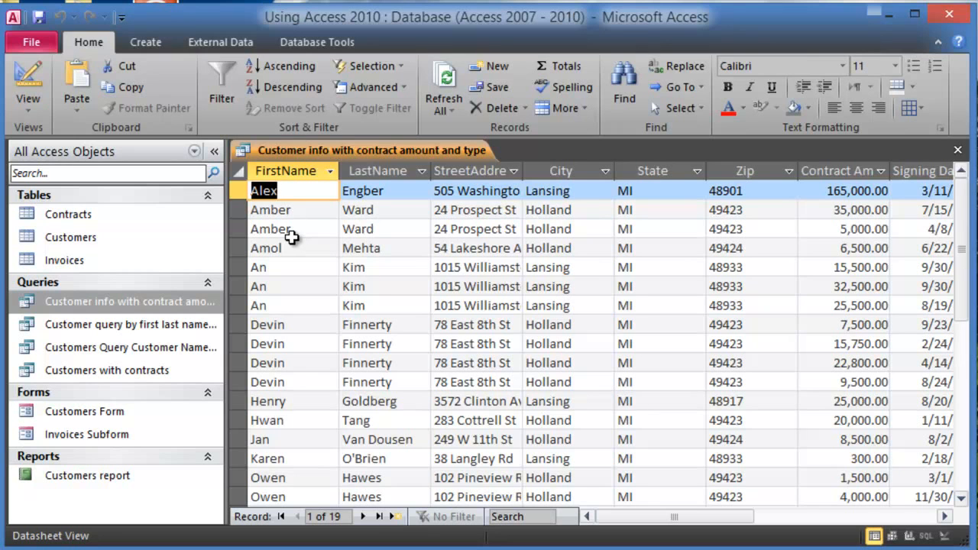
Remove the ascending sort from the FirstName field in the query's design and rerun the query
click(152, 311)
right_click(153, 311)
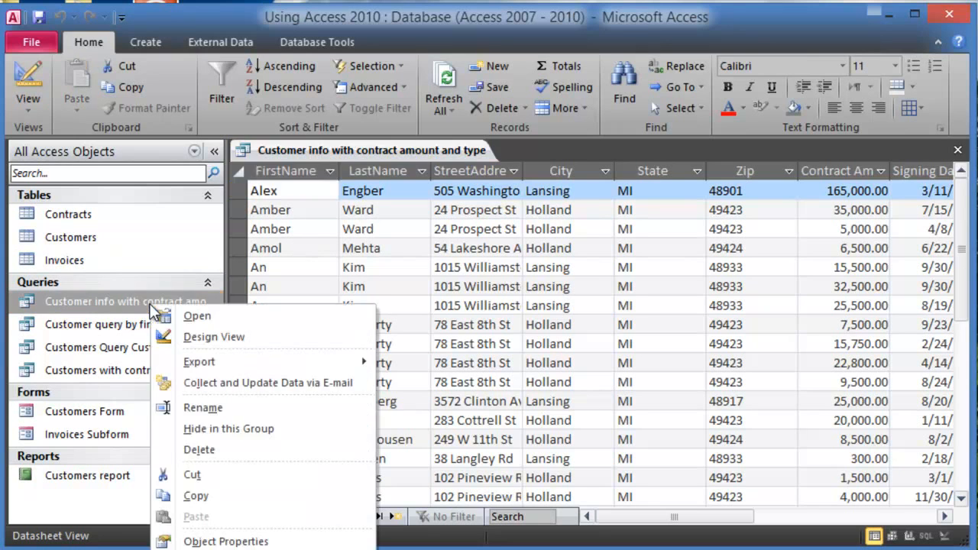
click(201, 332)
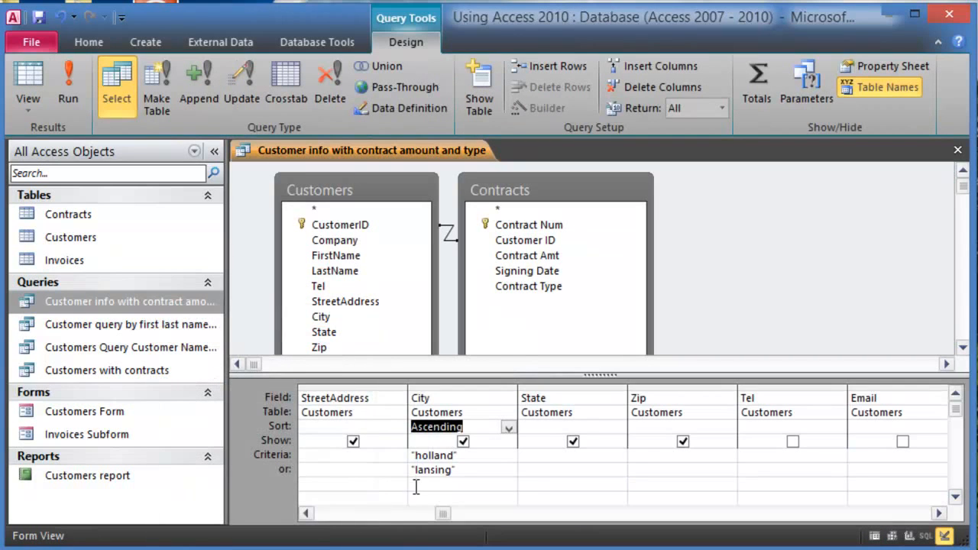
drag(439, 516, 320, 515)
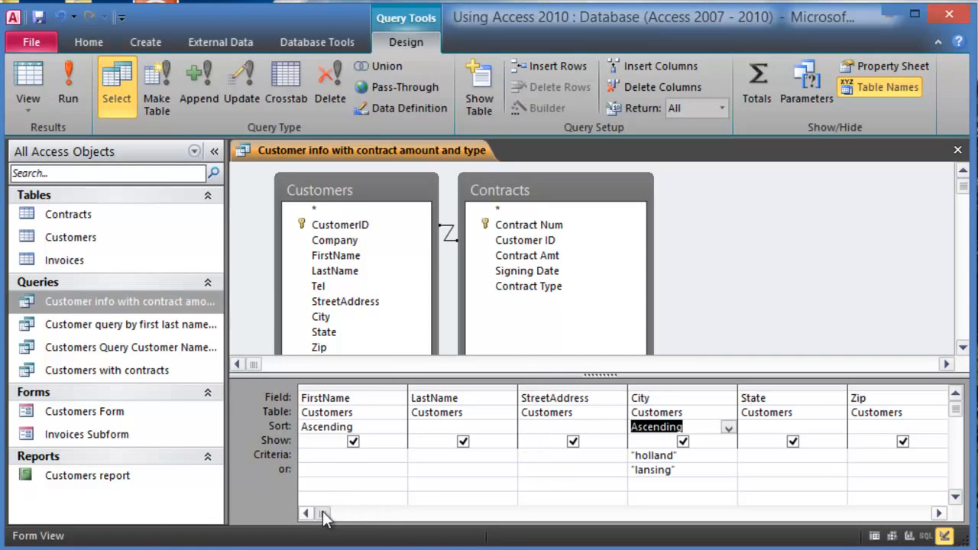
click(345, 428)
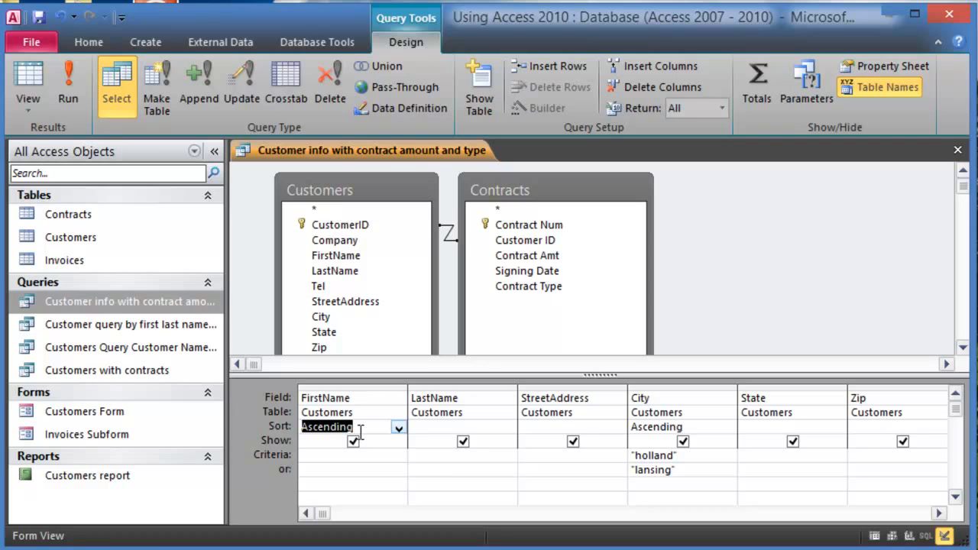
key(Delete)
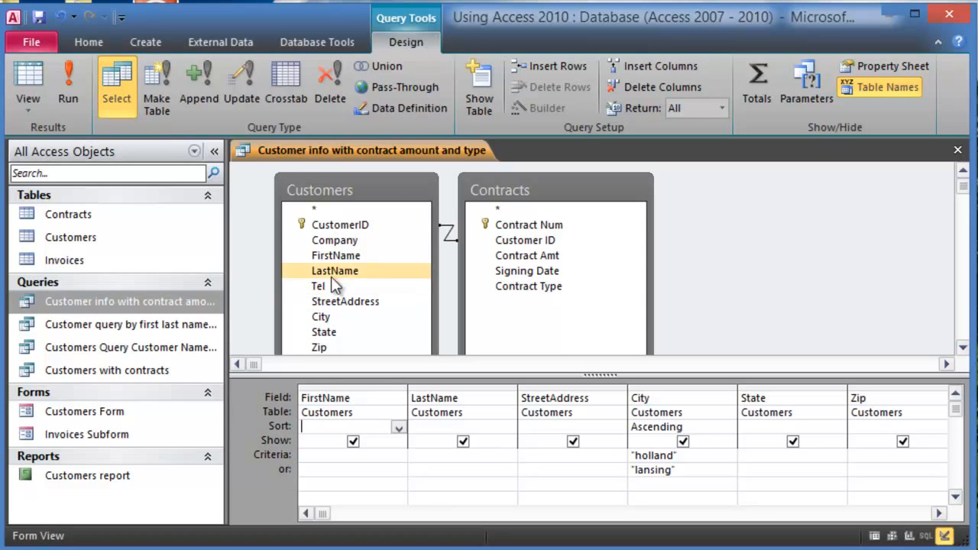
click(70, 96)
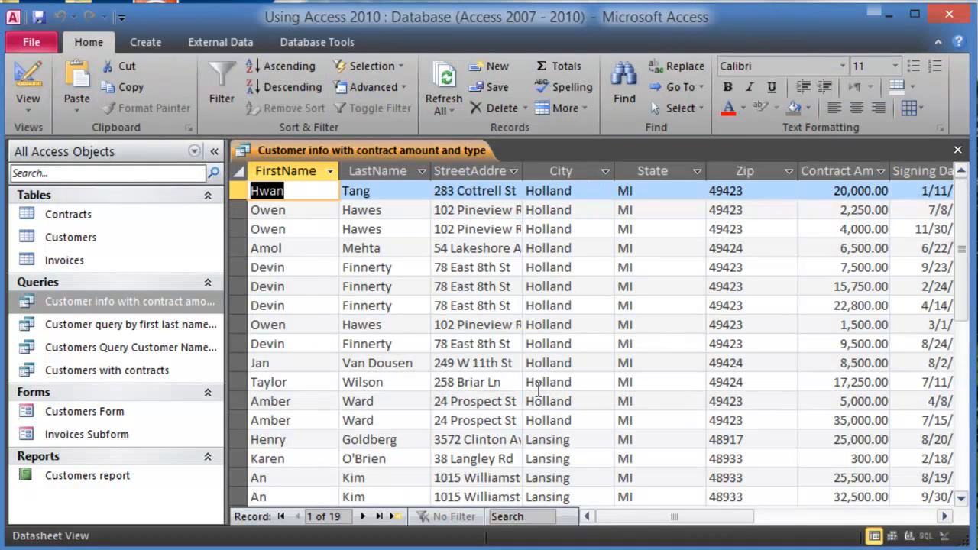
Review the City grouping down to the last record of the rerun results, as well as the contract amounts
click(564, 253)
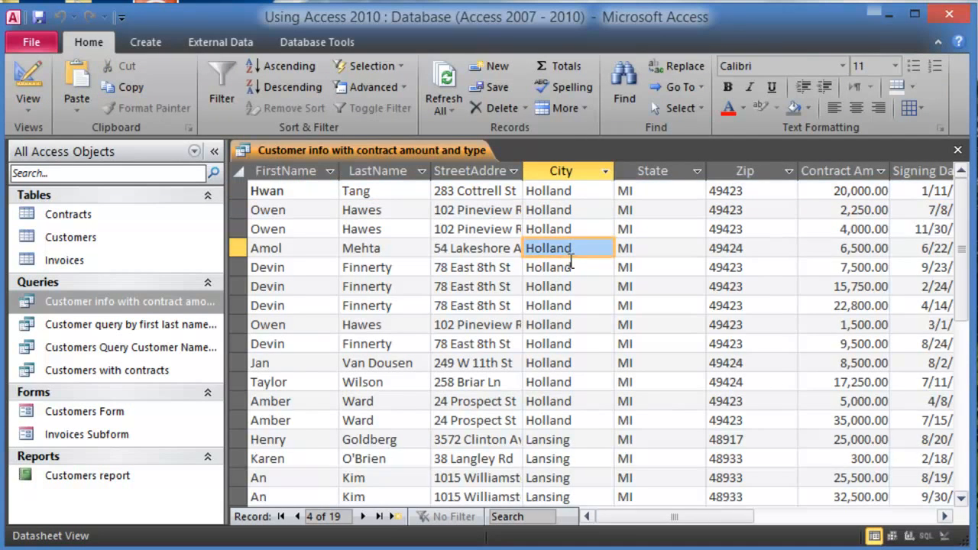
scroll(566, 258, down, 2)
click(572, 343)
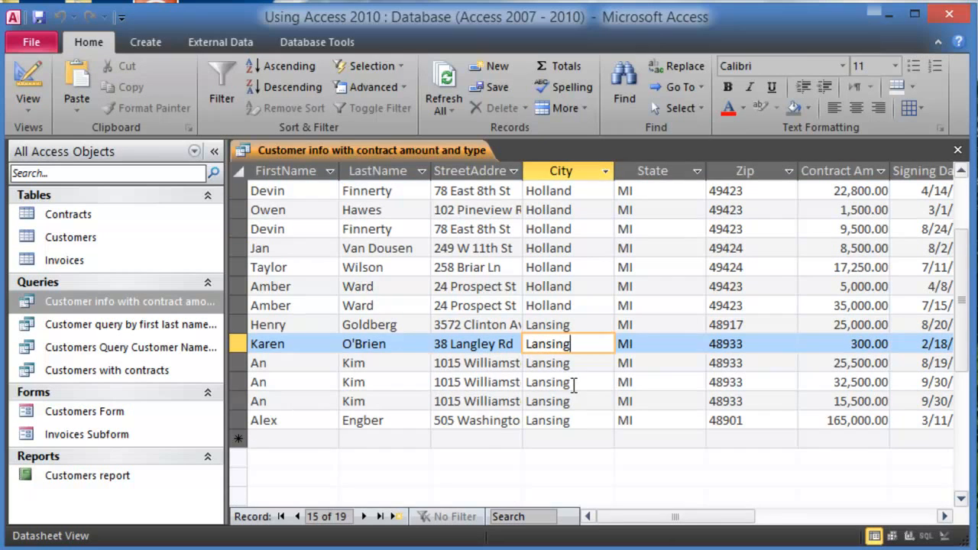
scroll(569, 425, up, 1)
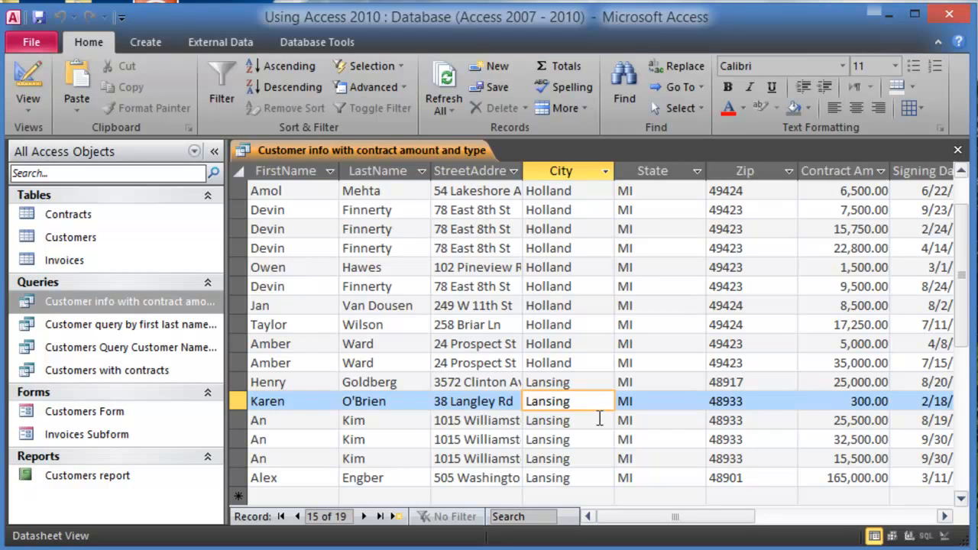
scroll(600, 419, up, 1)
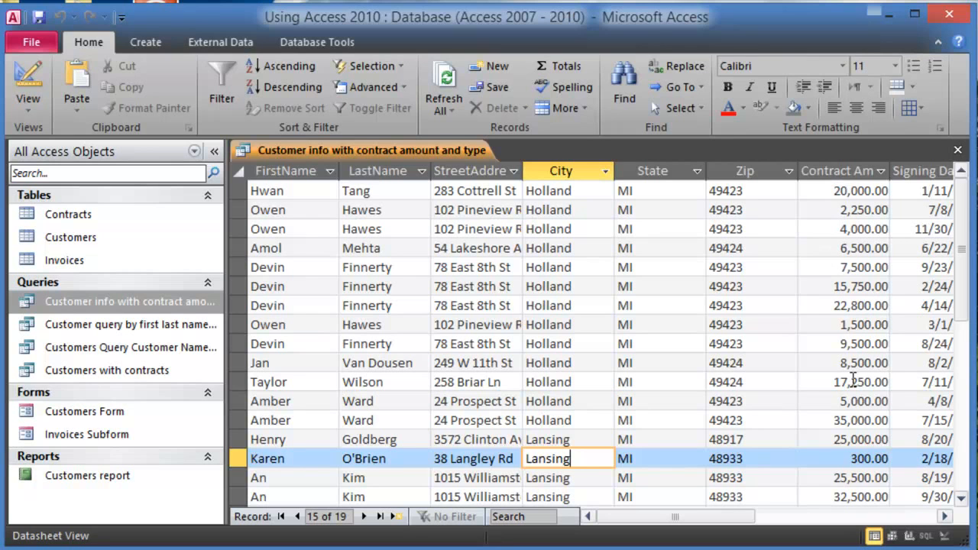
click(864, 209)
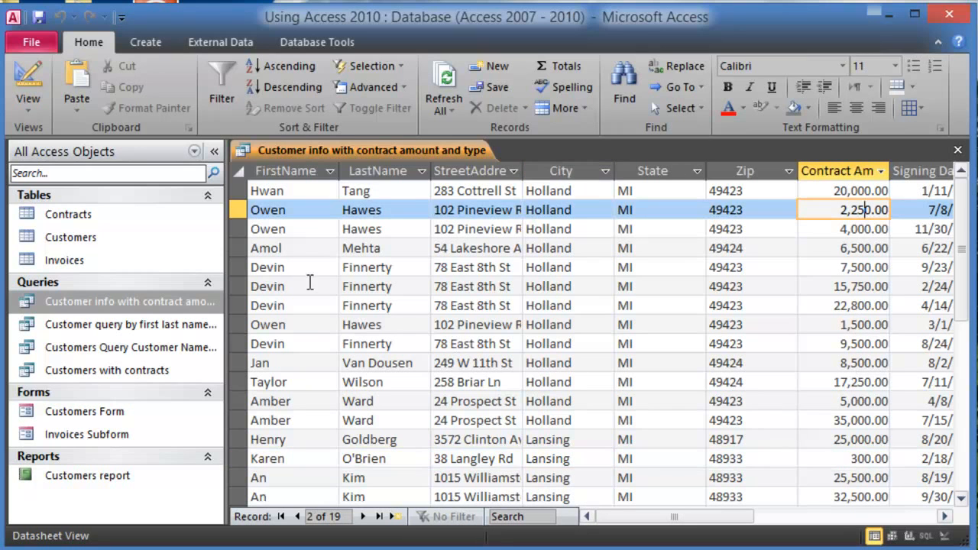
In the query's design, set the Contract Amt criterion to >=5000, run the query and check the resulting contract amounts
right_click(101, 301)
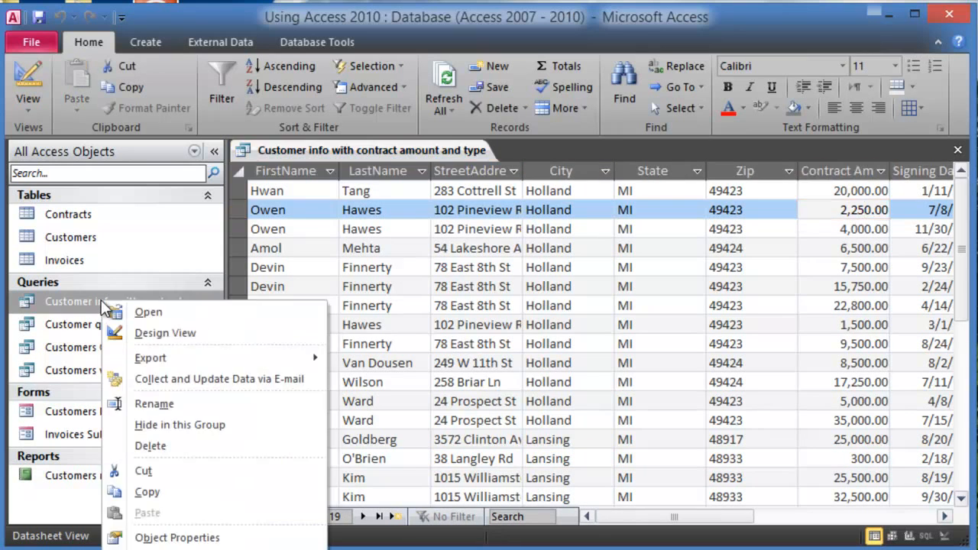
click(155, 334)
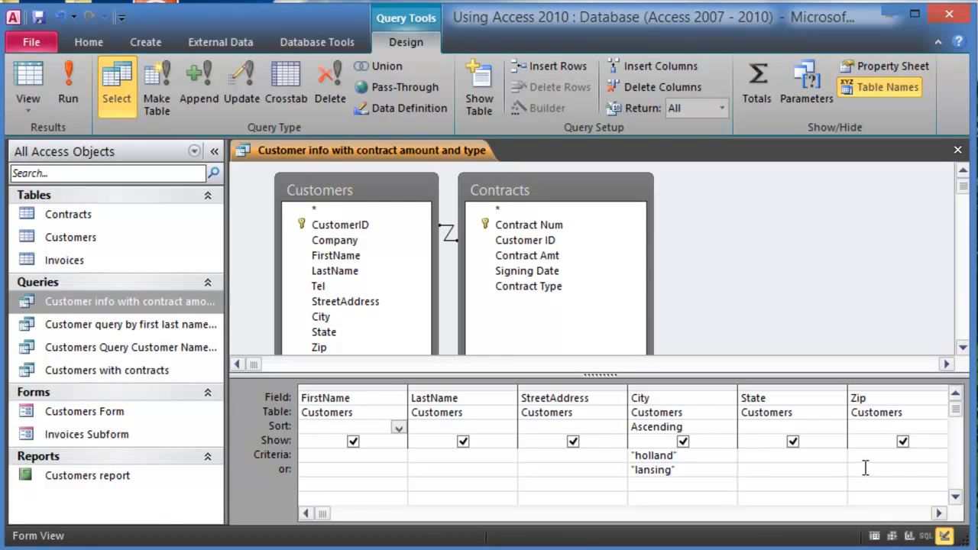
click(693, 456)
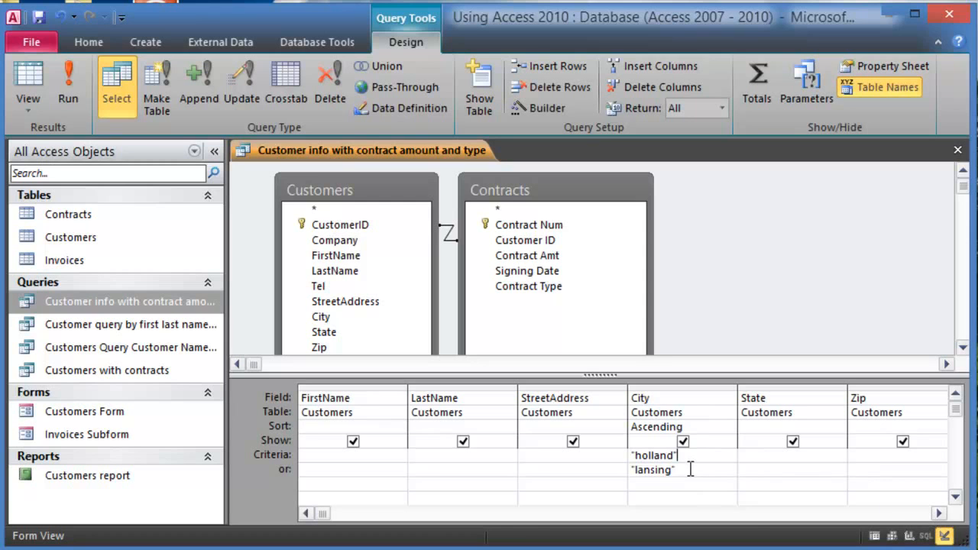
click(945, 512)
click(945, 513)
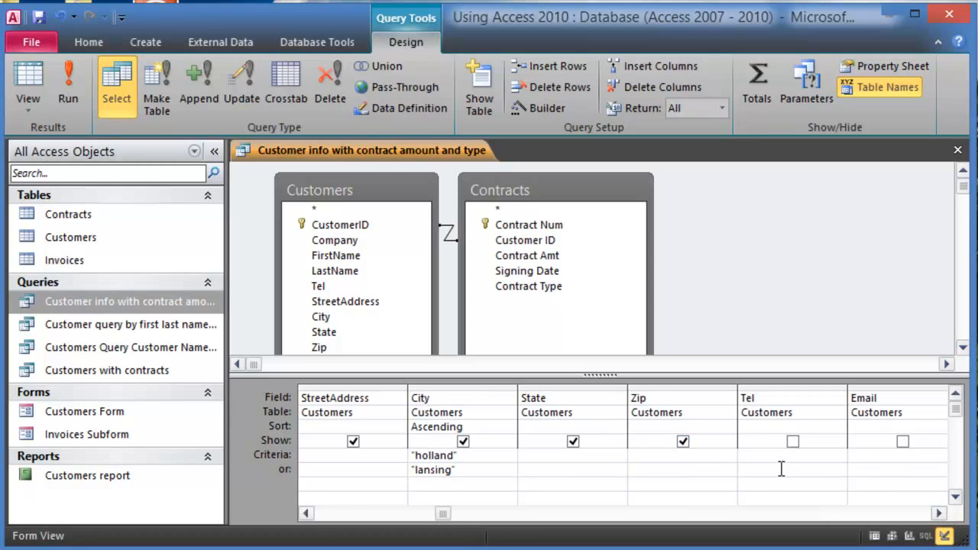
click(940, 513)
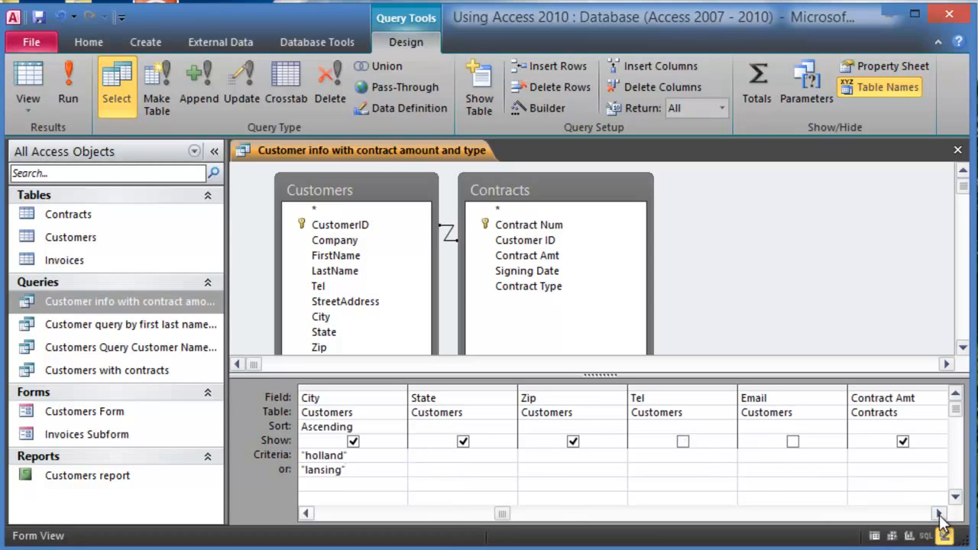
click(939, 514)
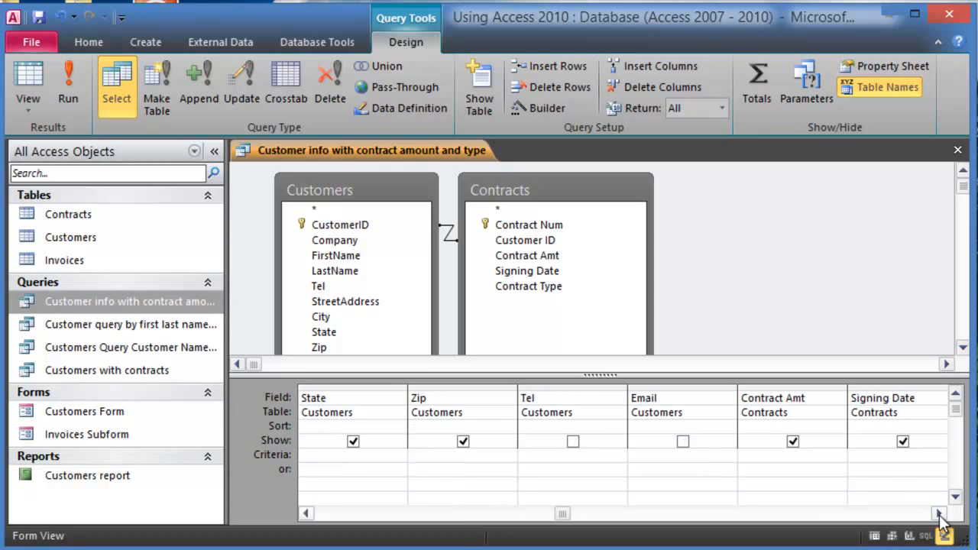
click(796, 456)
text(>=5000)
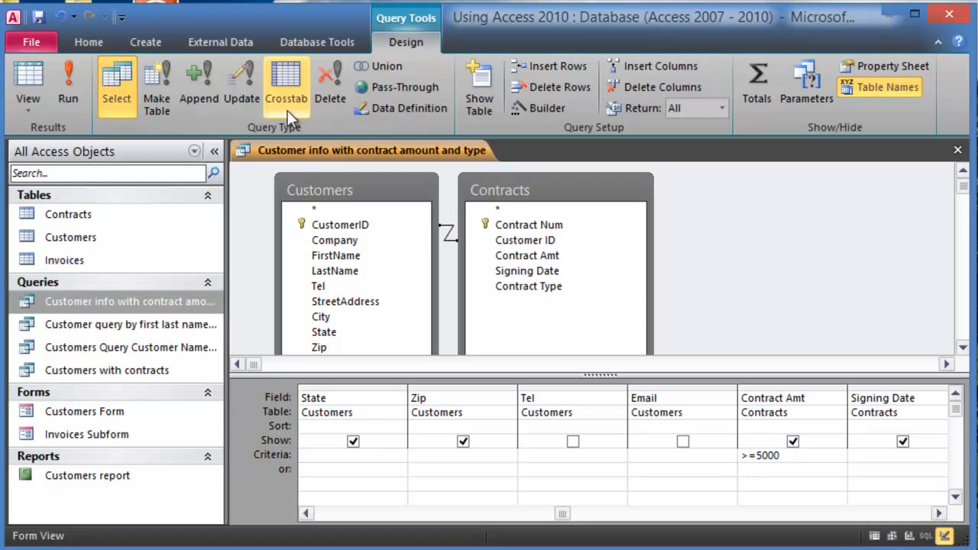
click(73, 100)
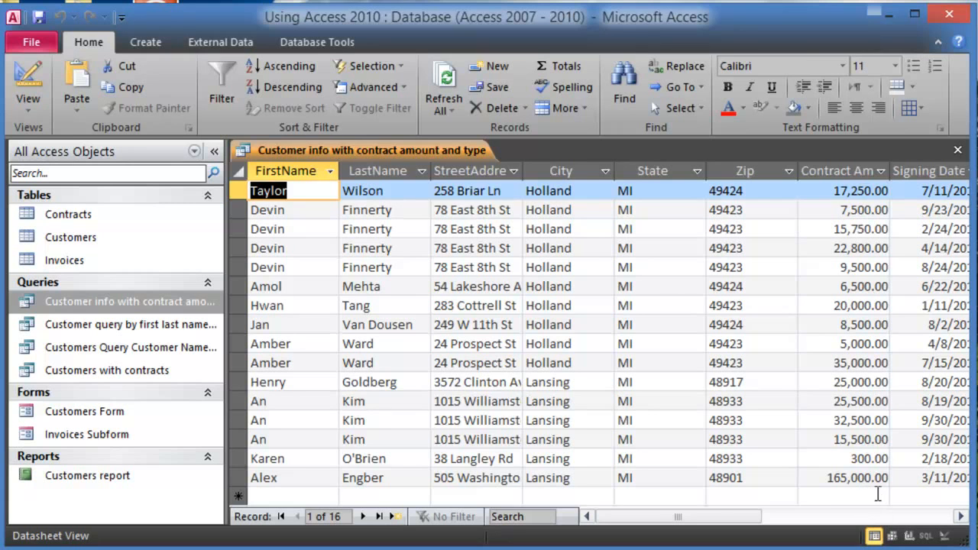
click(867, 460)
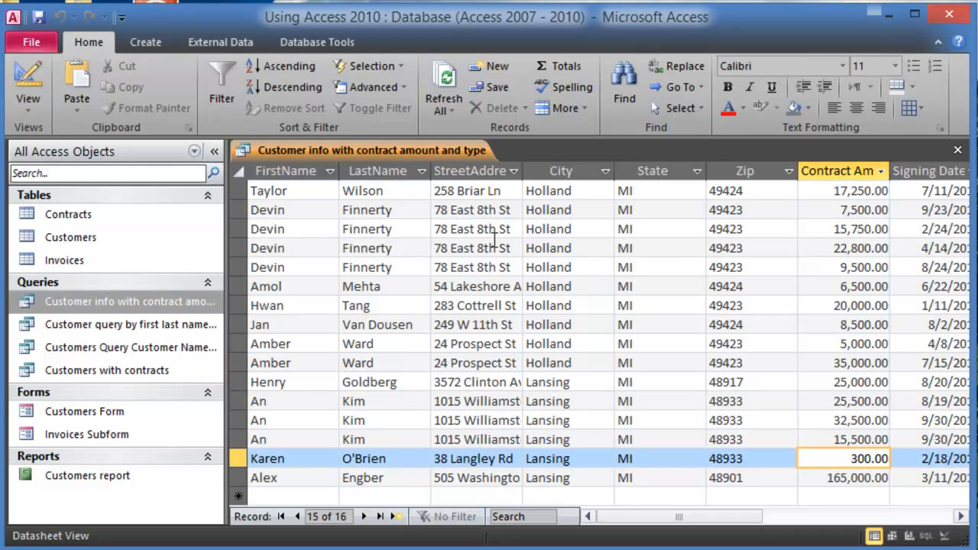
Return to the query's design and add >=5000 as the Contract Amt criterion on the "or" row shared with "lansing"
click(30, 114)
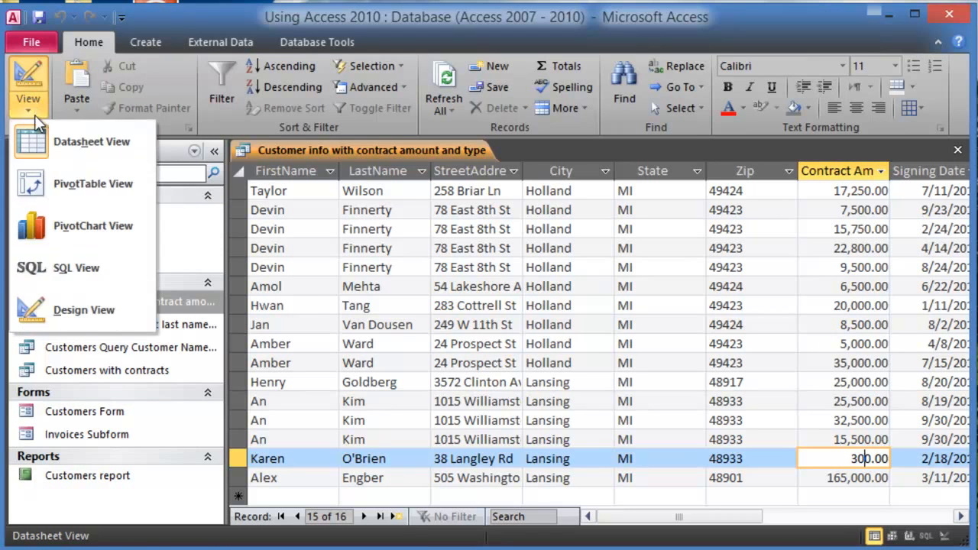
click(76, 308)
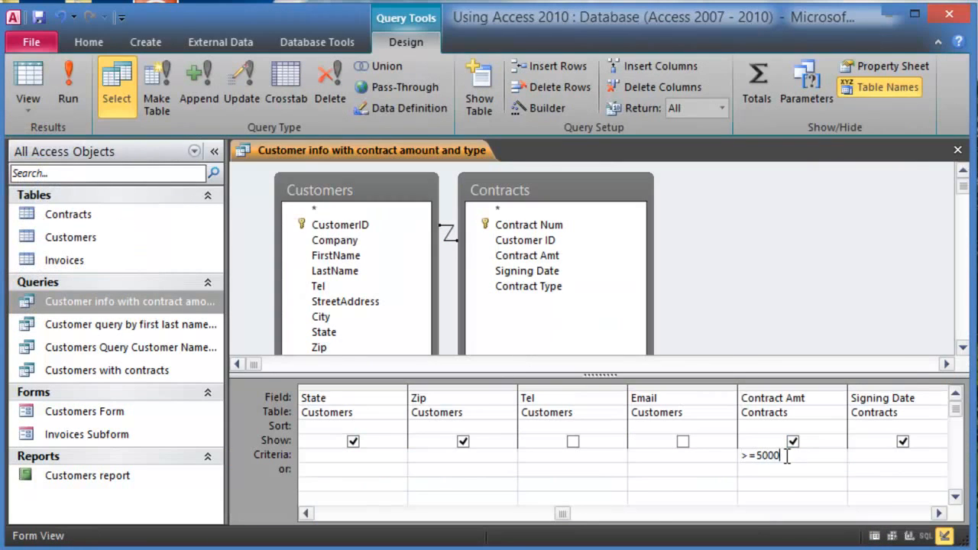
click(306, 514)
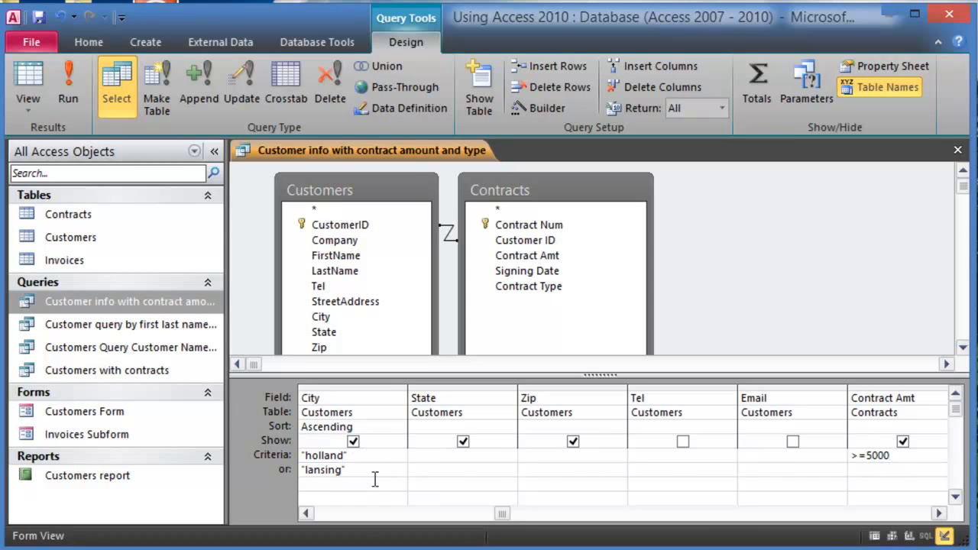
click(866, 471)
click(357, 473)
click(888, 473)
Clear >=5000 and "lansing" from the "or" row, run the query and check the contract amounts
drag(887, 456, 848, 473)
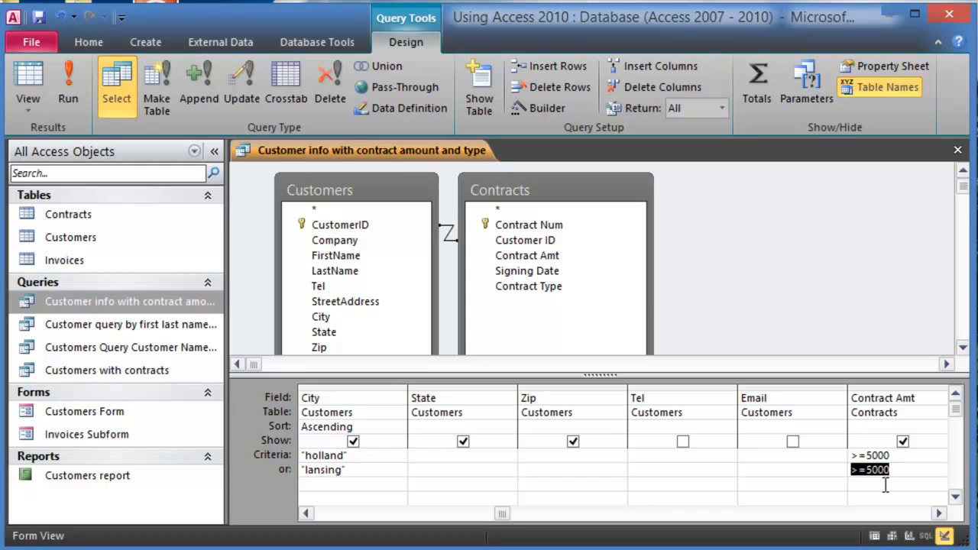
key(Delete)
drag(367, 470, 274, 466)
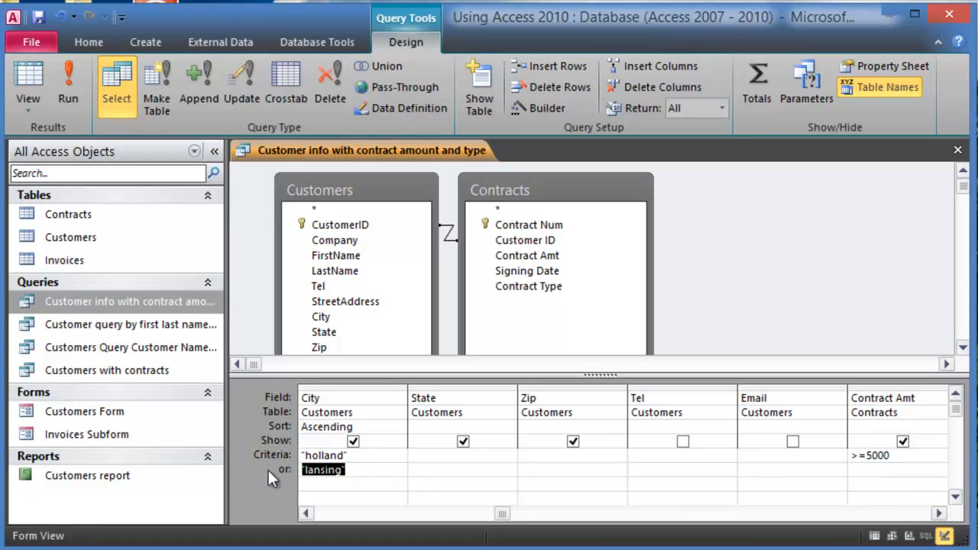
key(Delete)
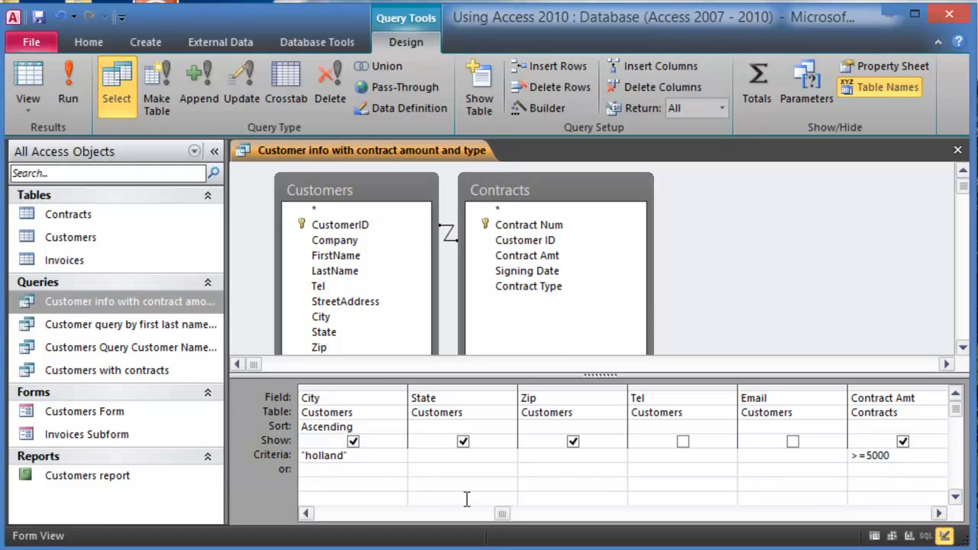
click(889, 453)
click(65, 86)
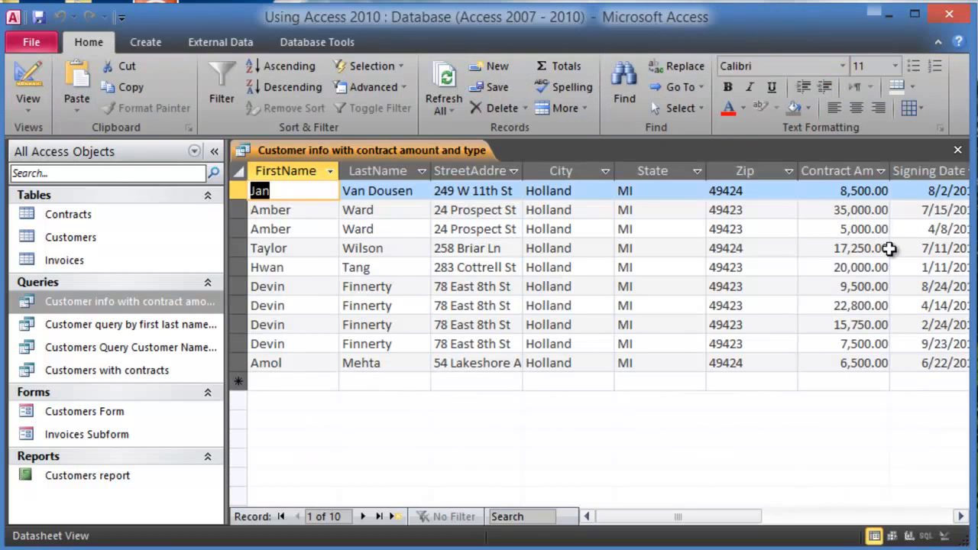
click(869, 213)
click(866, 252)
click(881, 319)
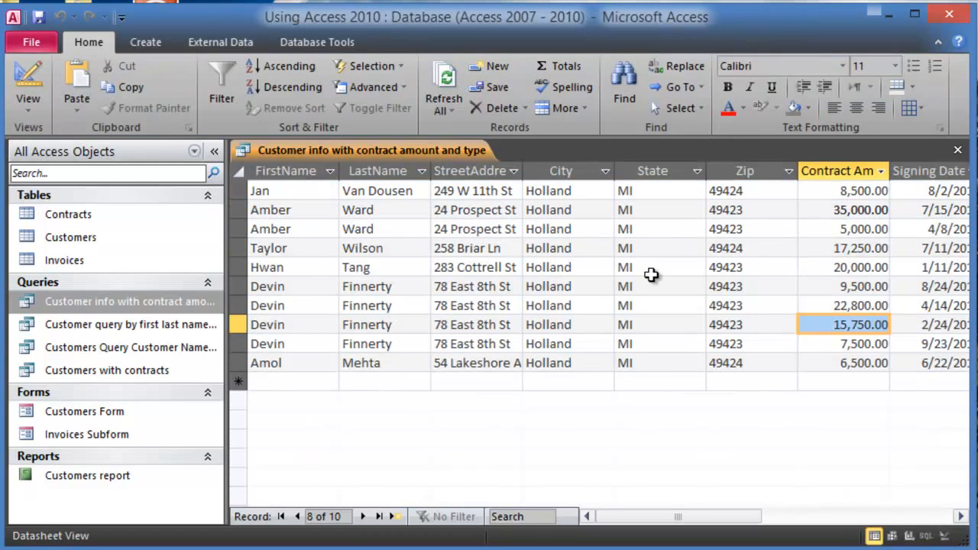
In the query's design, enter "lansing" for City and >=5000 for Contract Amt on the "or" row, then run it and check the amounts
right_click(126, 302)
click(177, 338)
click(341, 469)
text(lansing)
click(866, 471)
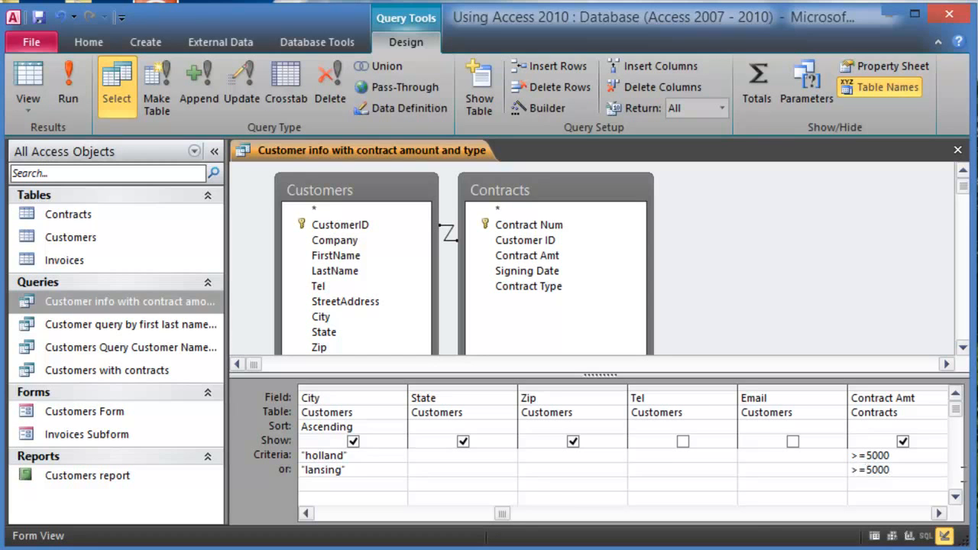
click(65, 85)
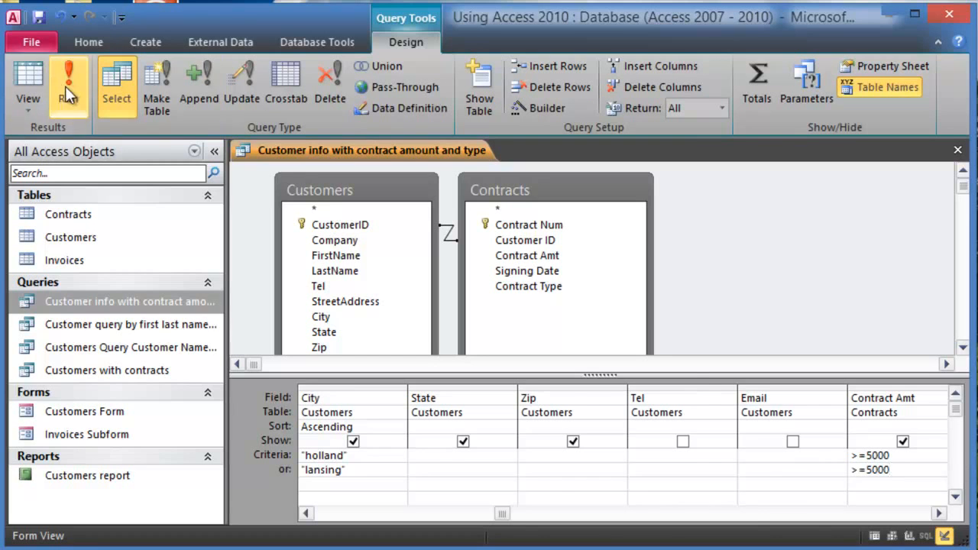
click(866, 443)
click(857, 385)
click(868, 308)
click(859, 248)
click(869, 210)
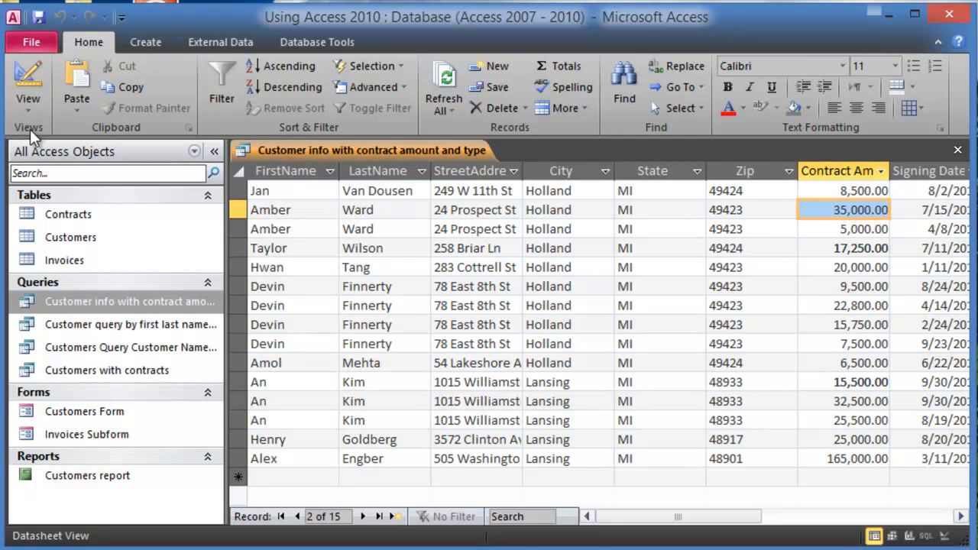
Open the "Customer info with contract amount and type" query in Design view again
right_click(115, 303)
click(184, 339)
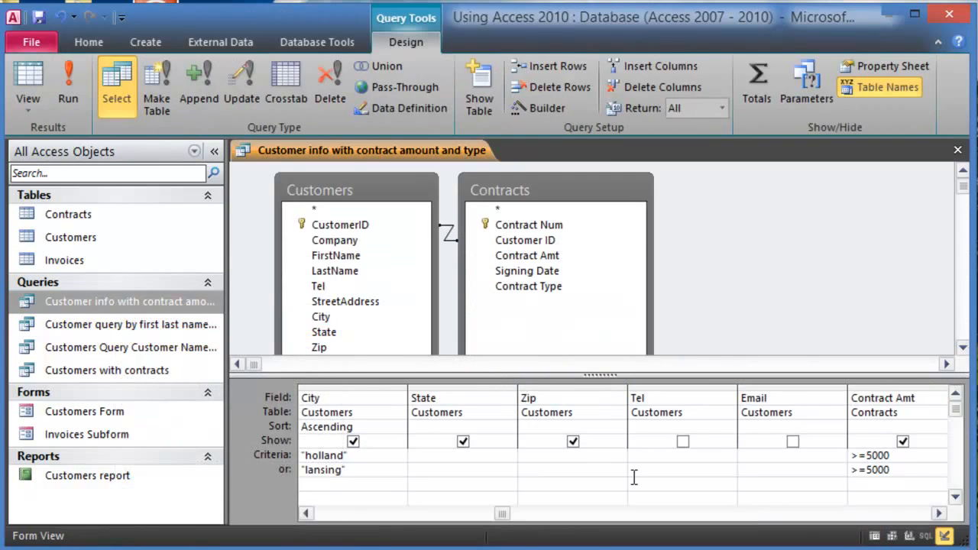